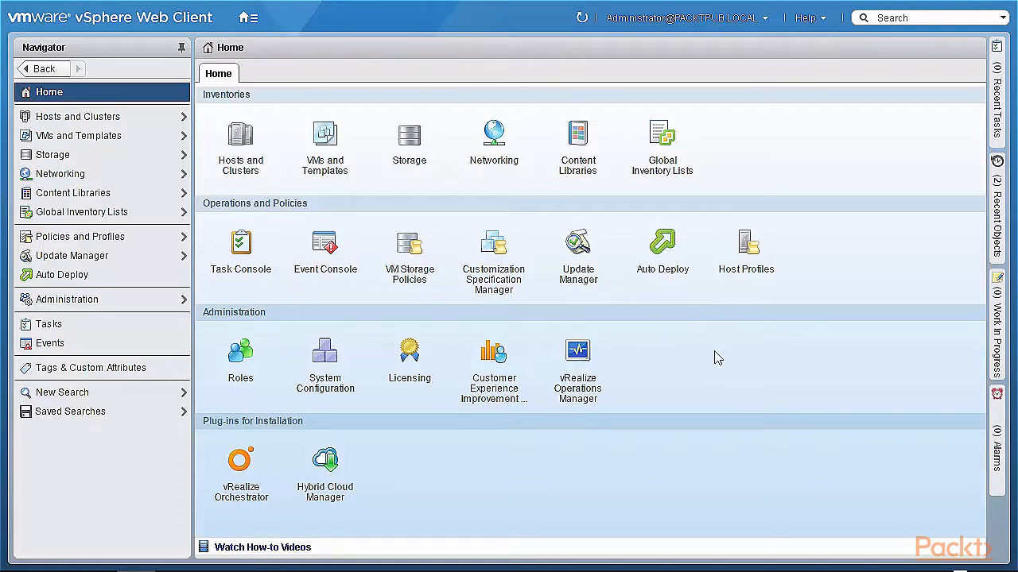
Open Auto Deploy and view its Getting Started overview
left_click(666, 248)
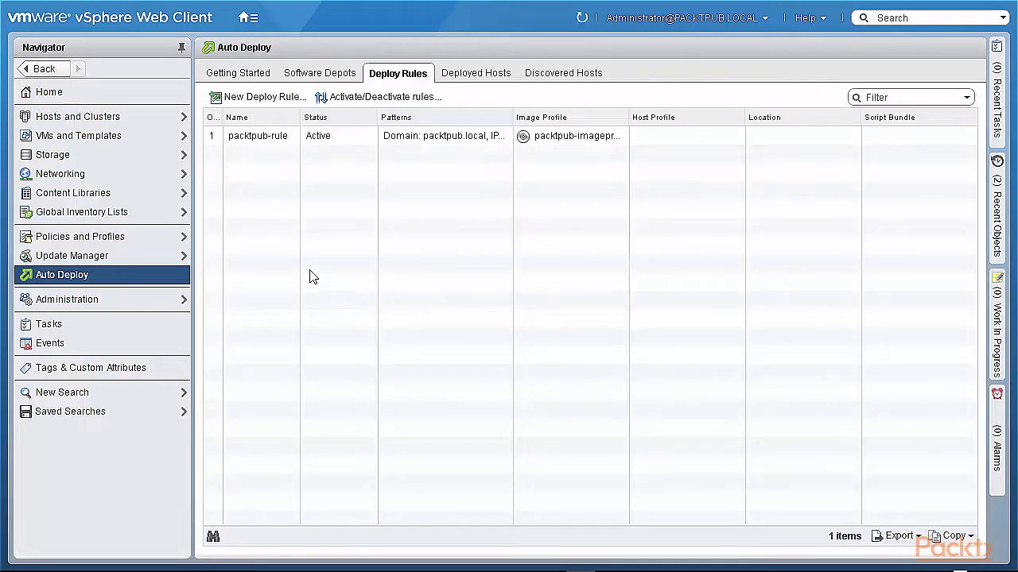
left_click(255, 71)
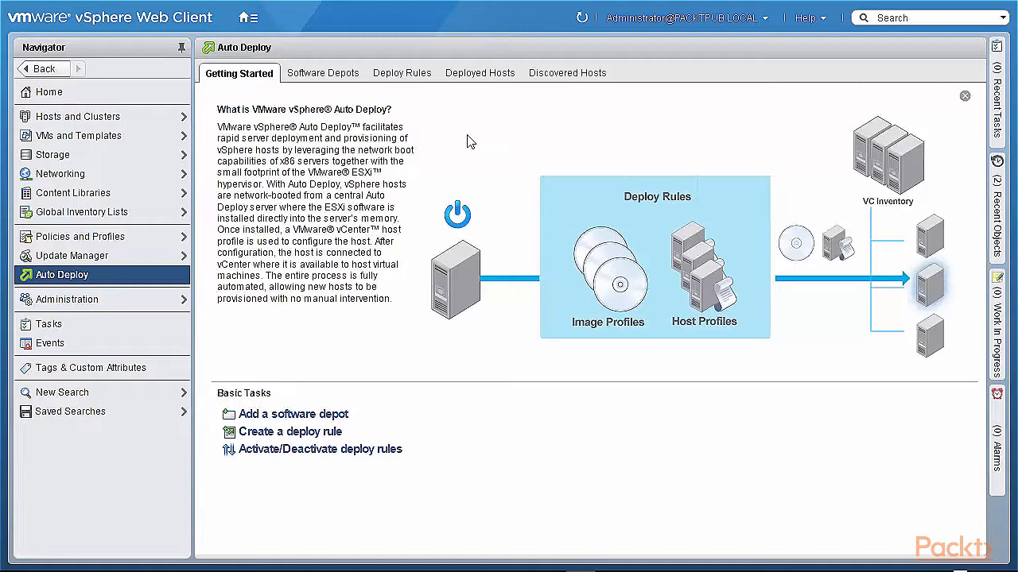
Examine the image profiles and software packages of the ESXi 6.0 Depot in the software depots
left_click(340, 79)
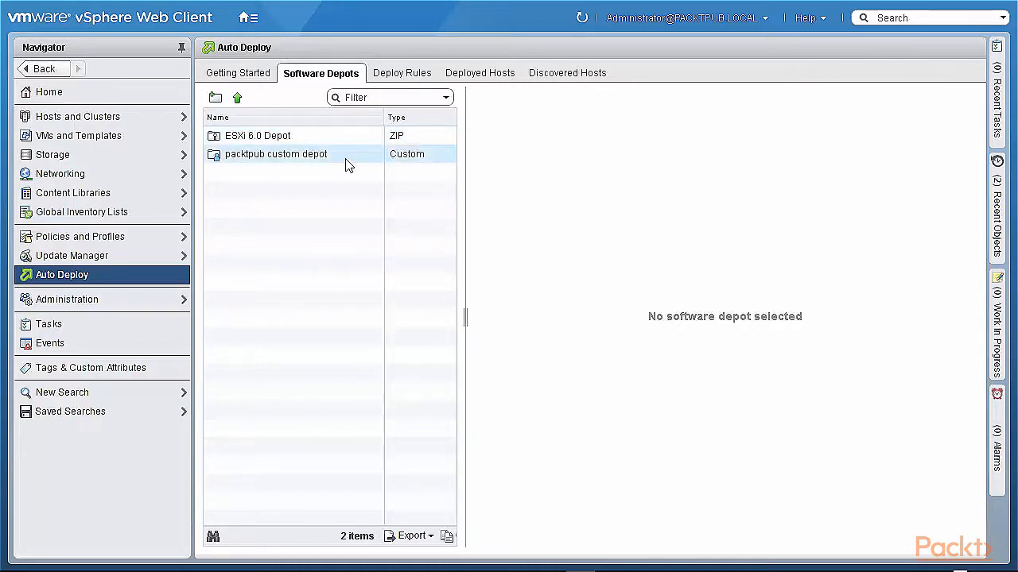
left_click(287, 141)
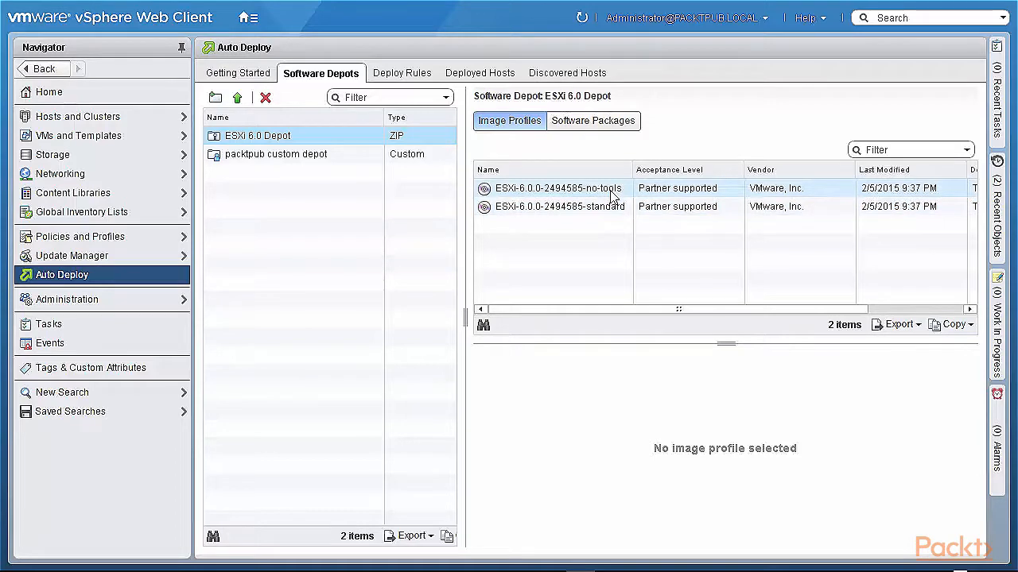
left_click(608, 133)
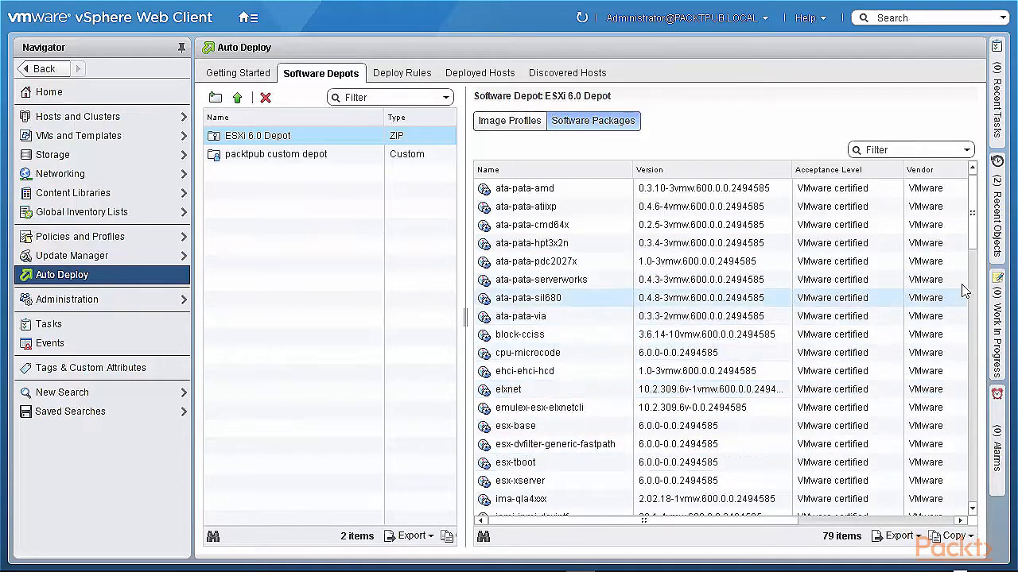
left_click_drag(973, 235, 975, 190)
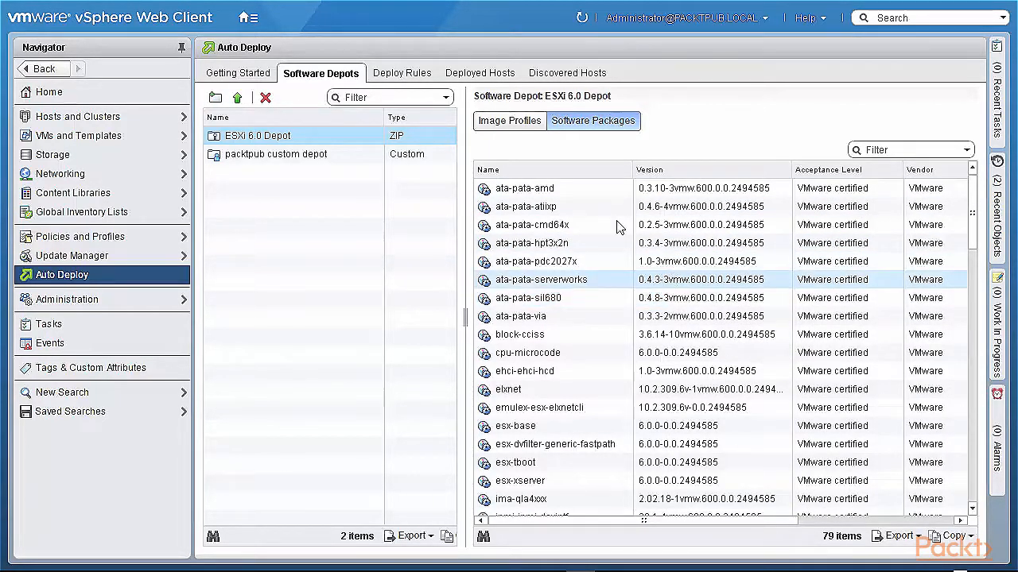
Select packtpub-imageprofile2 in the packtpub custom depot and examine its software packages
left_click(259, 155)
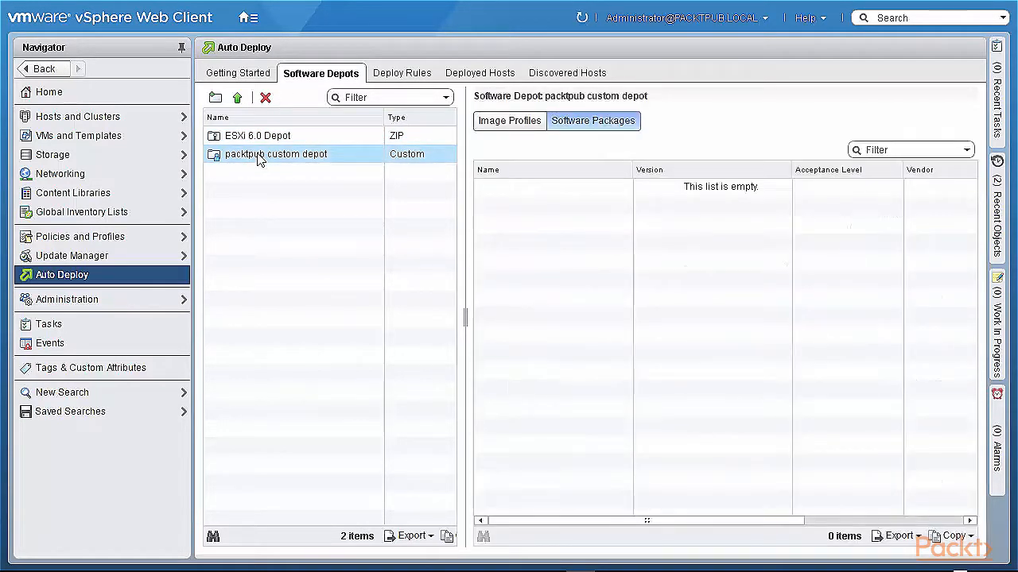
left_click(504, 124)
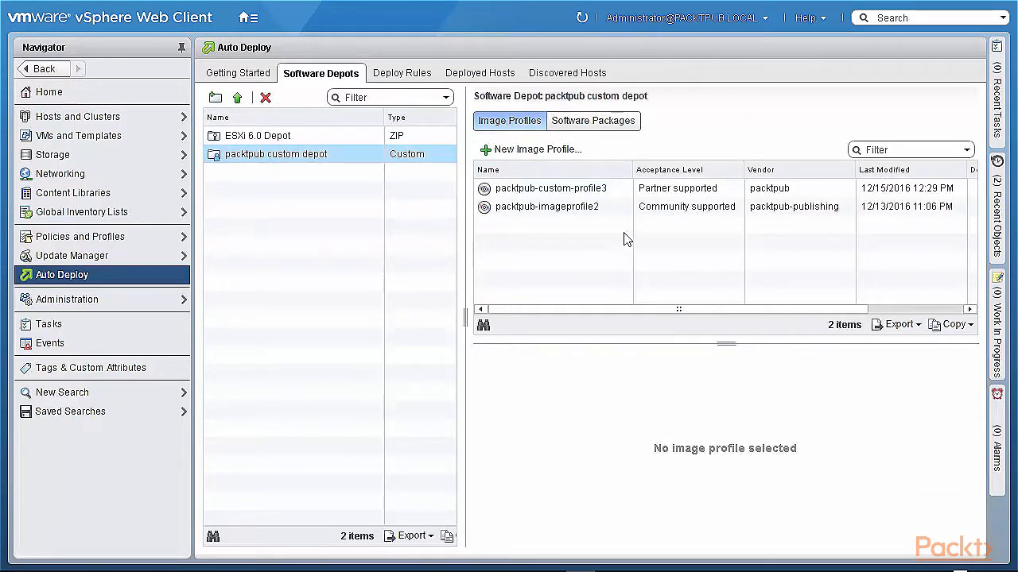
left_click(573, 210)
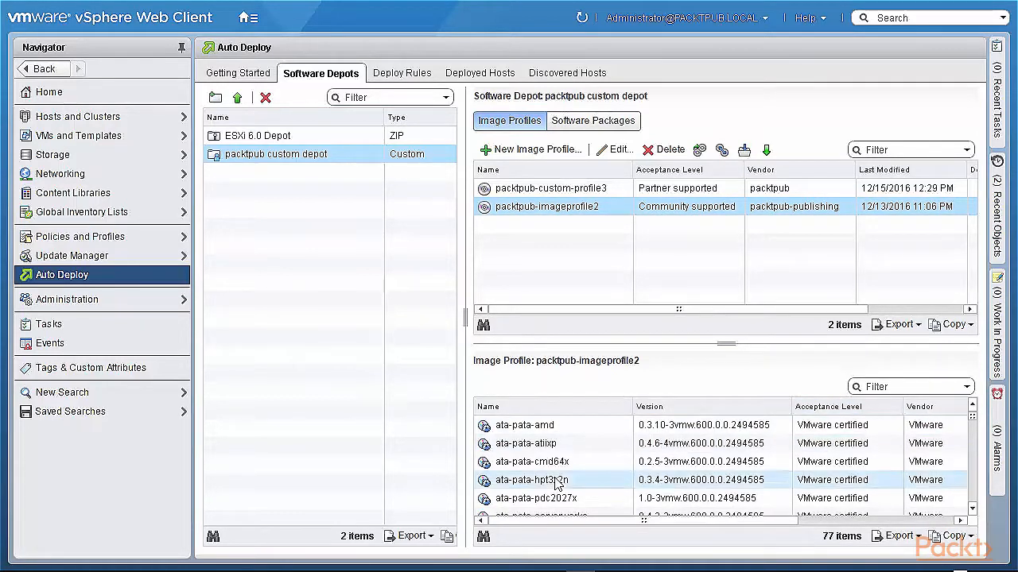
left_click_drag(973, 421, 965, 389)
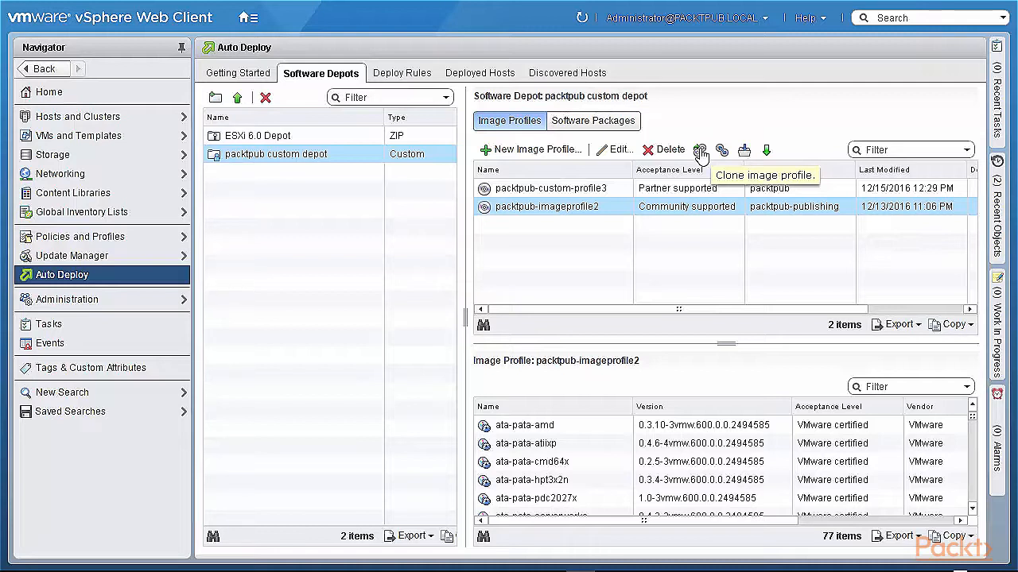
left_click(700, 153)
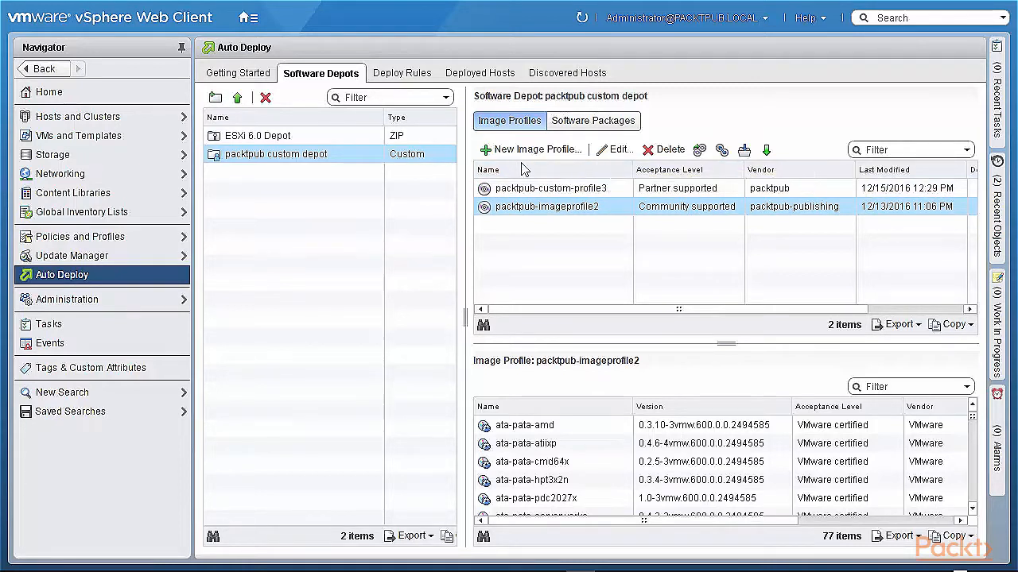
Edit packtpub-imageprofile2, setting its name to packtpub-imageprofile2-new and its vendor to packtpub-publishing-new
left_click(618, 151)
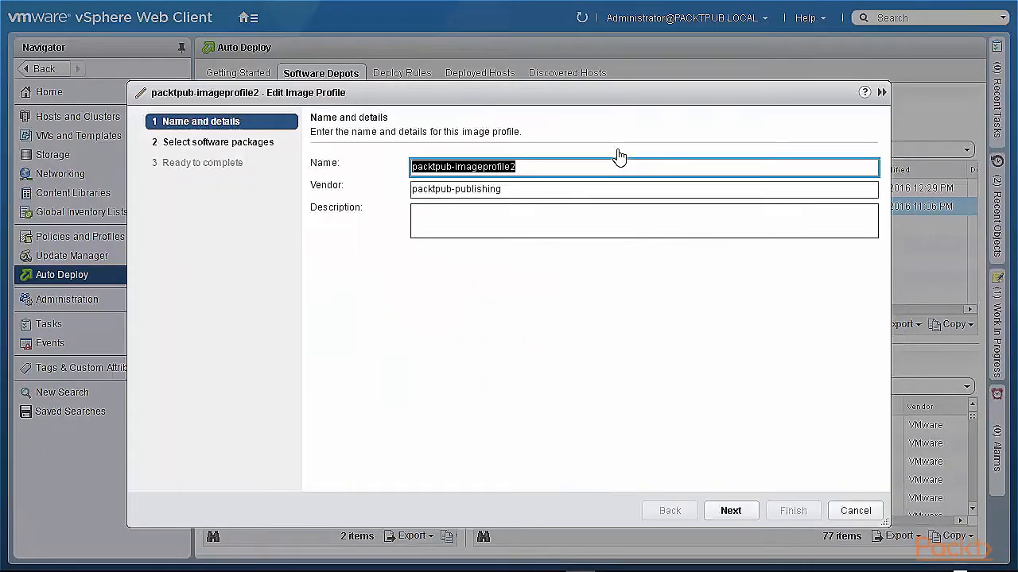
left_click(532, 166)
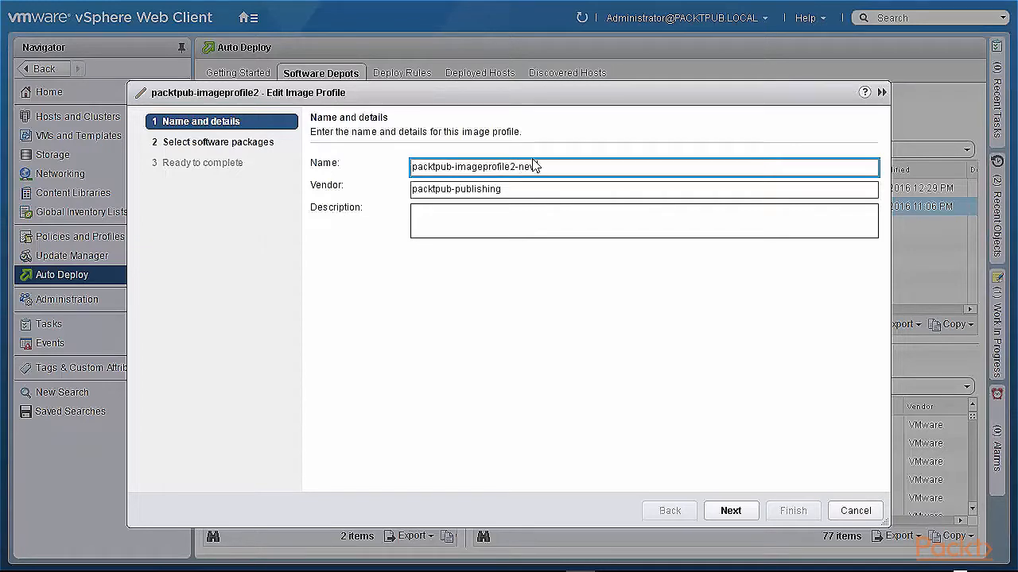
left_click(517, 189)
type("-new")
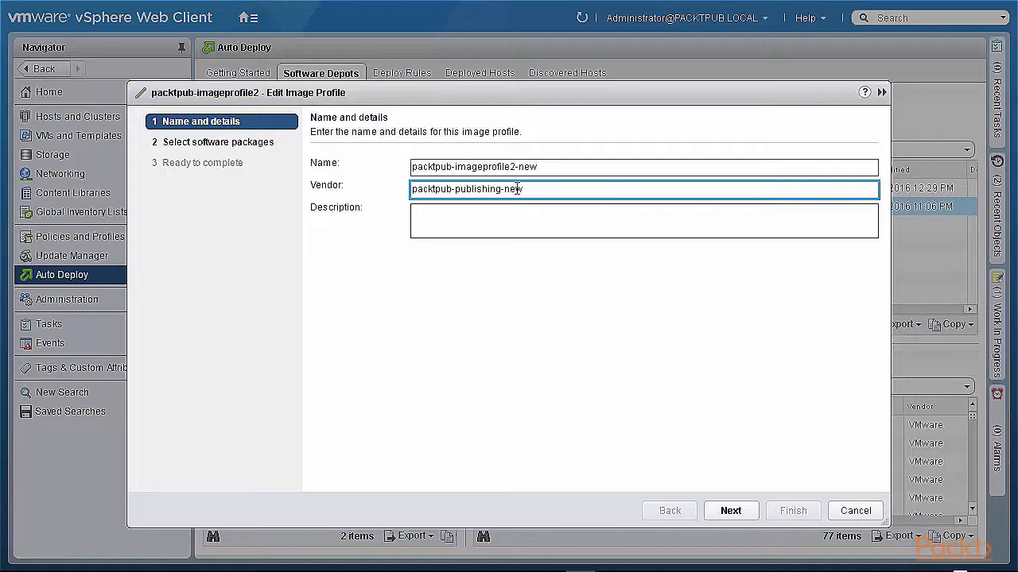
left_click(731, 513)
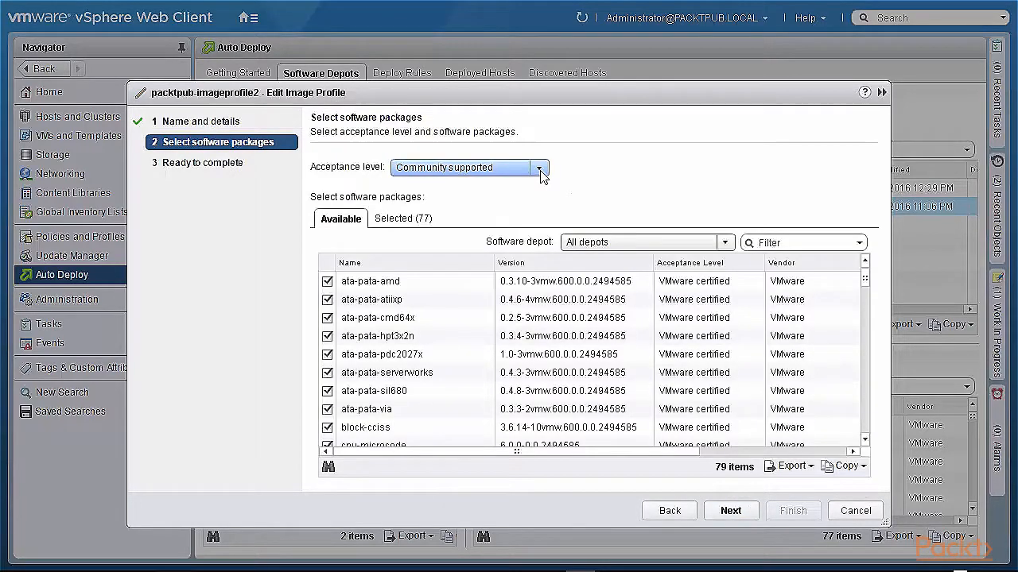
Set the profile's acceptance level to VMware accepted, exclude the lsi-mr3 package, and save the profile
left_click(540, 170)
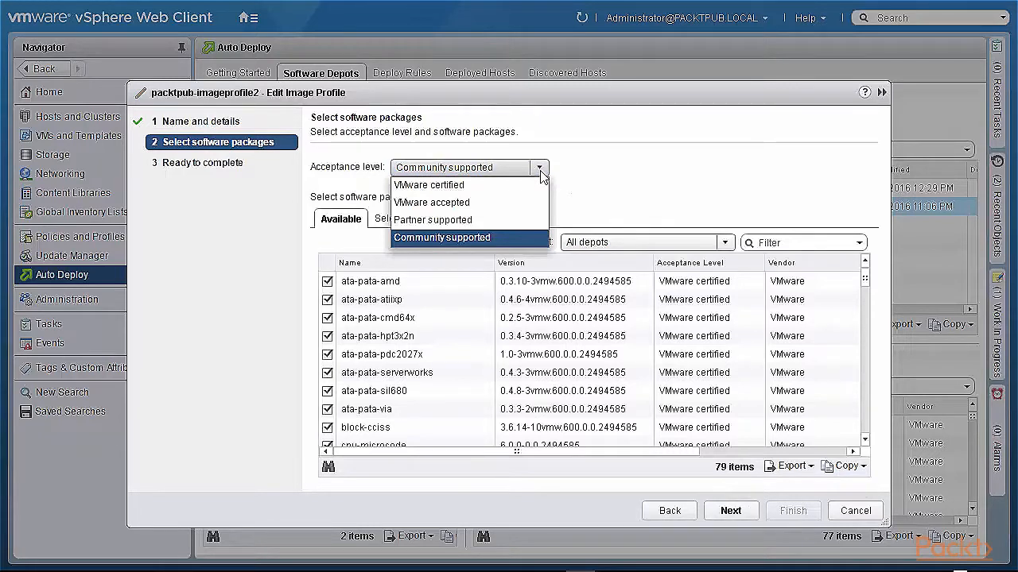
left_click(471, 204)
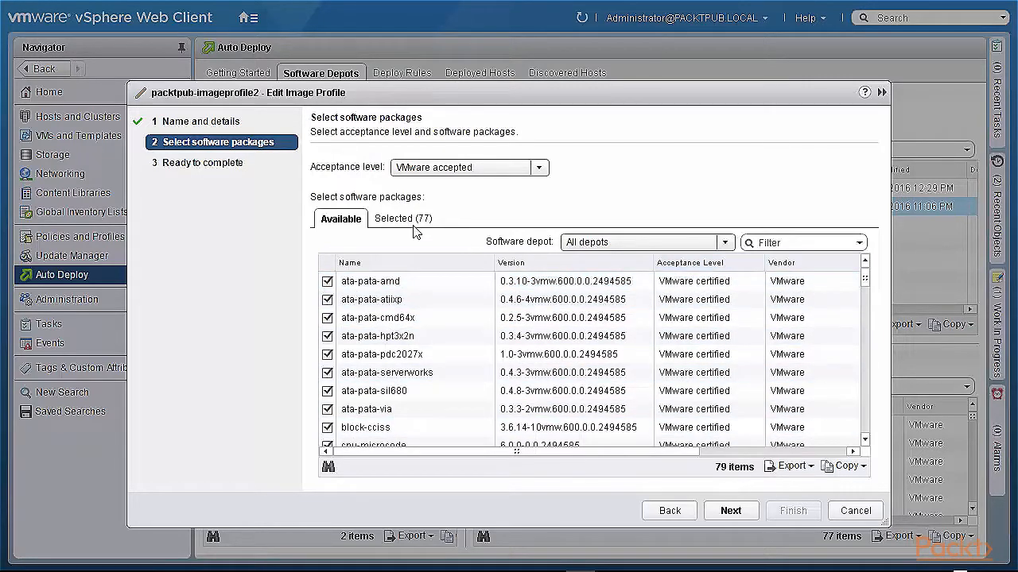
left_click_drag(865, 280, 864, 322)
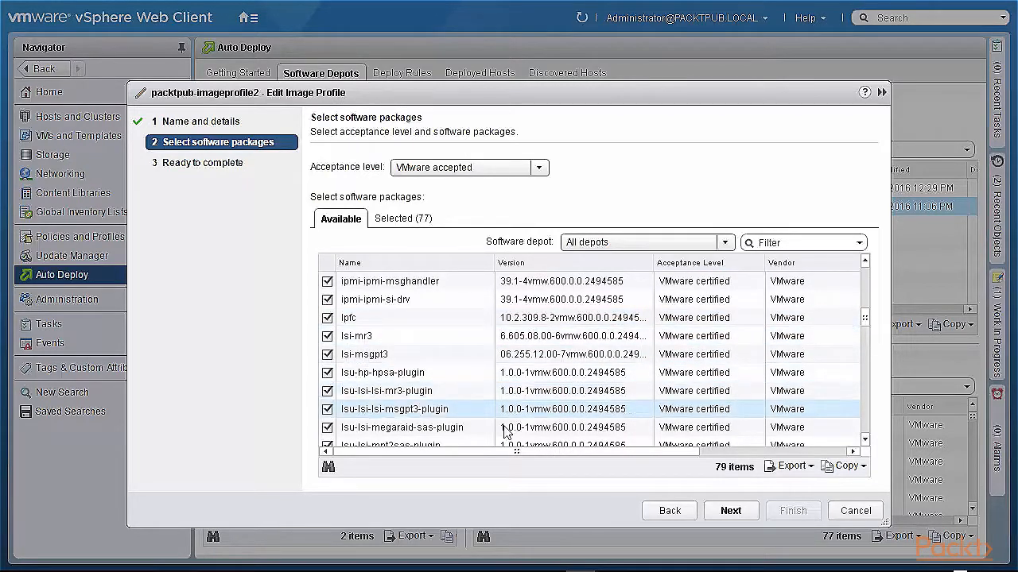
left_click(327, 337)
left_click(747, 514)
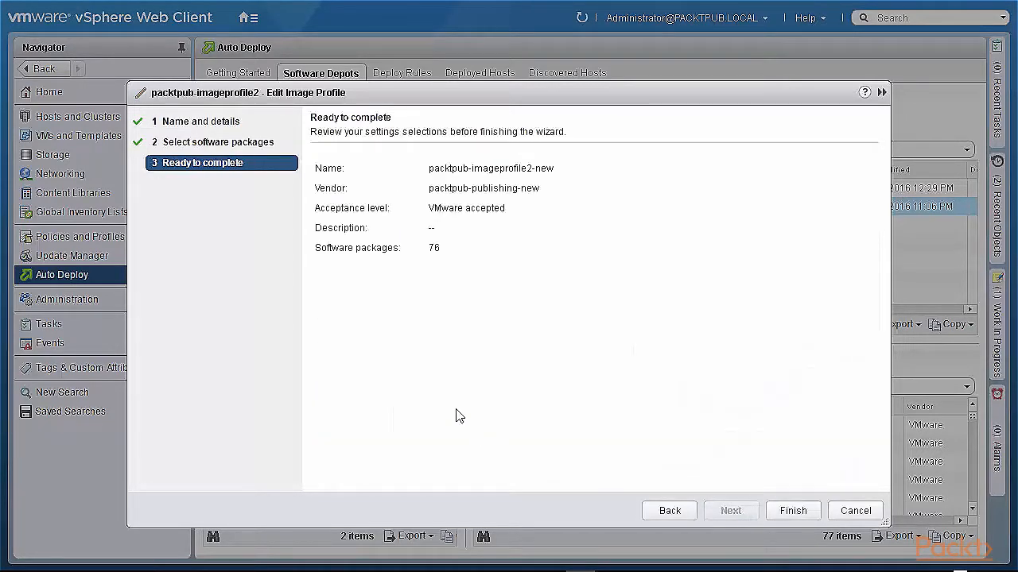
left_click(787, 512)
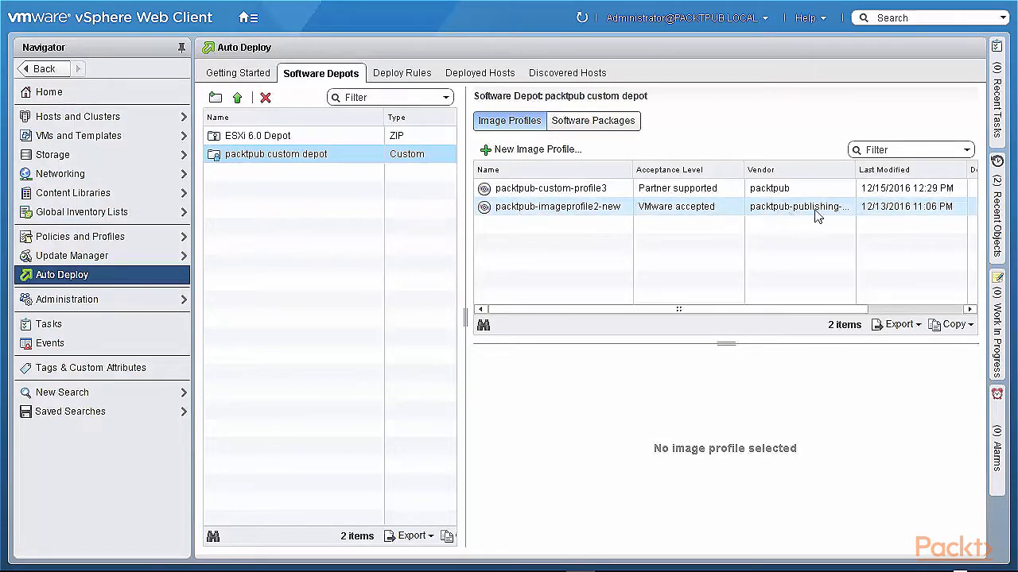
Widen the Vendor column of the image profile list and examine the packages in packtpub-imageprofile2-new
left_click_drag(855, 175, 884, 175)
left_click(536, 209)
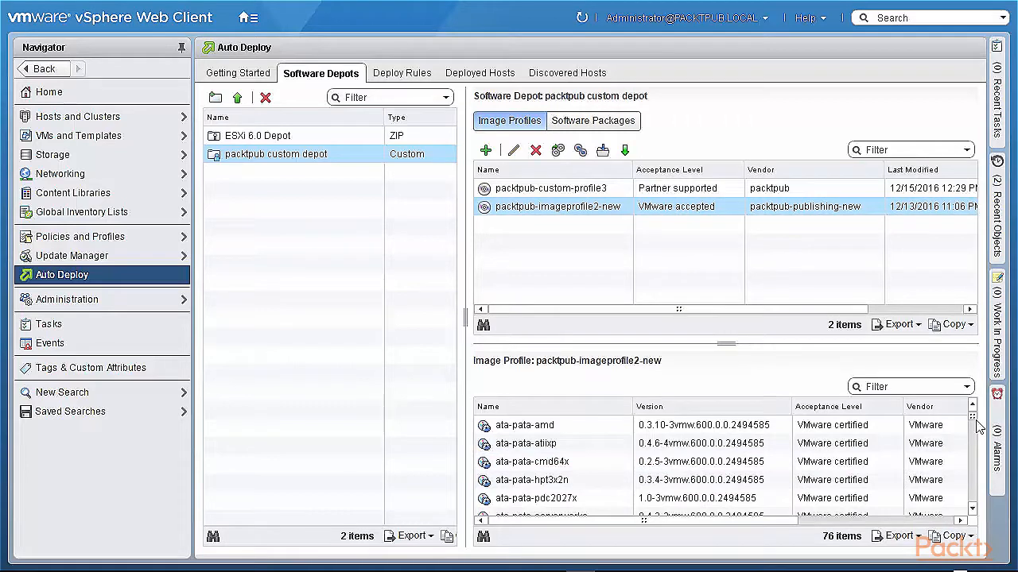
mouse_move(973, 415)
left_mouse_down()
mouse_move(974, 445)
mouse_move(972, 404)
left_mouse_up()
Start a new image profile named packtpub-new with vendor packtpub in the packtpub custom depot
left_click(484, 151)
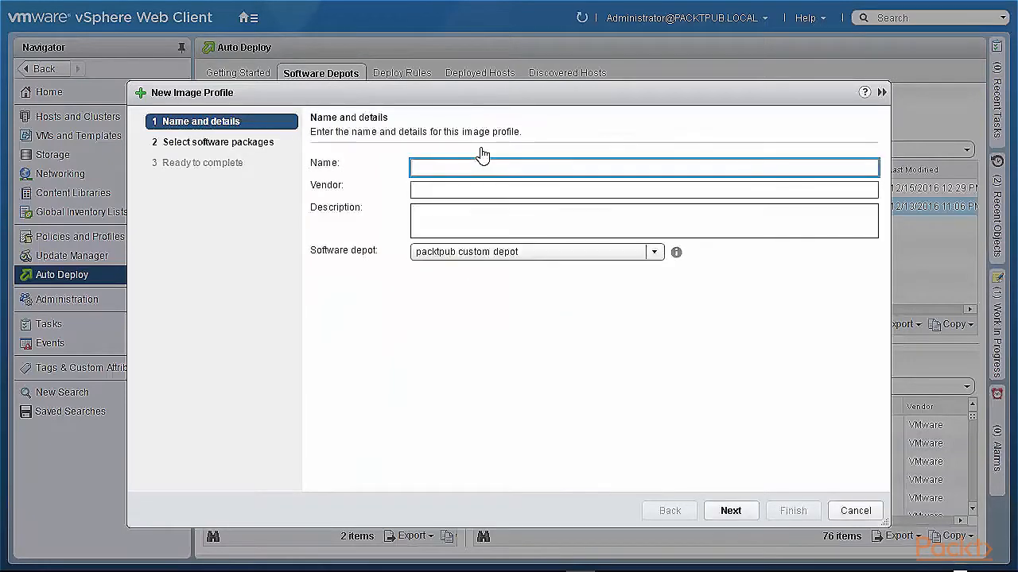
type("packtpub-new")
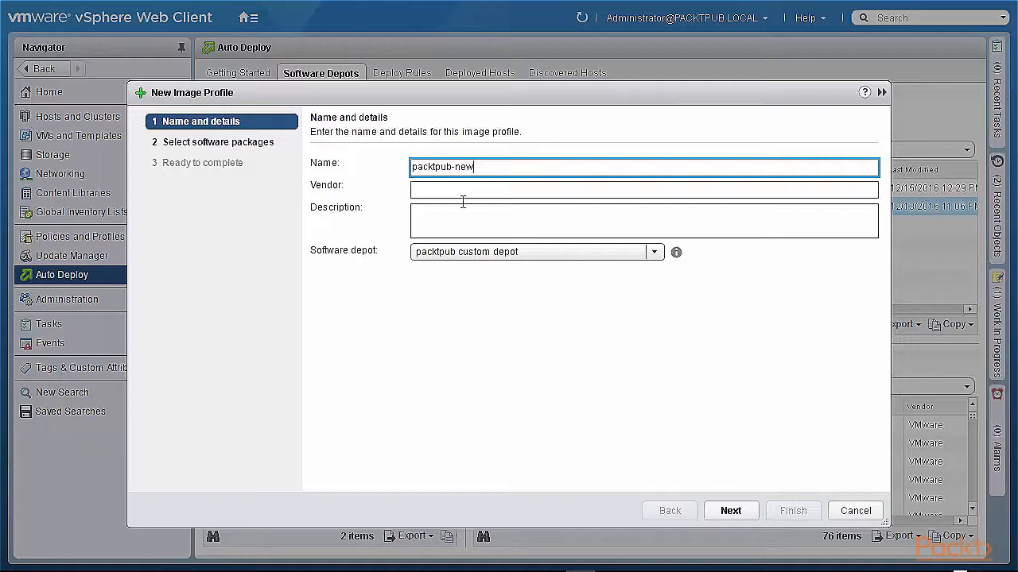
left_click(459, 191)
type("packtpub")
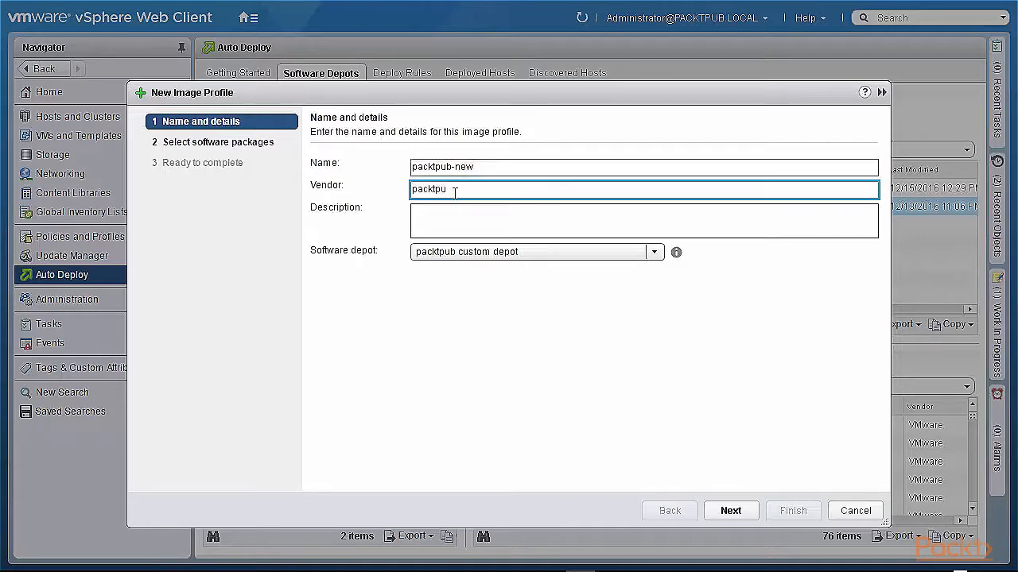
left_click(648, 259)
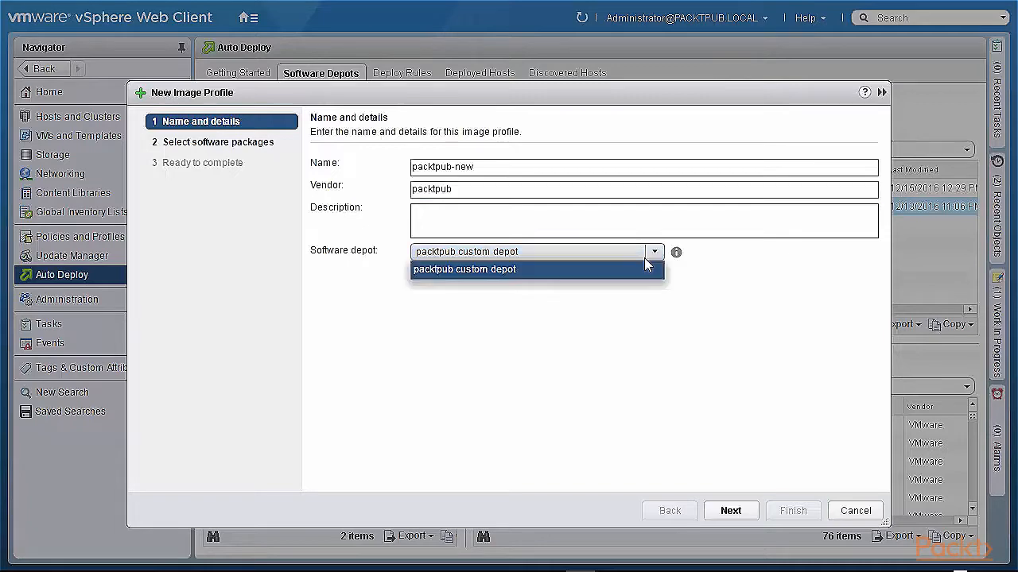
left_click(643, 267)
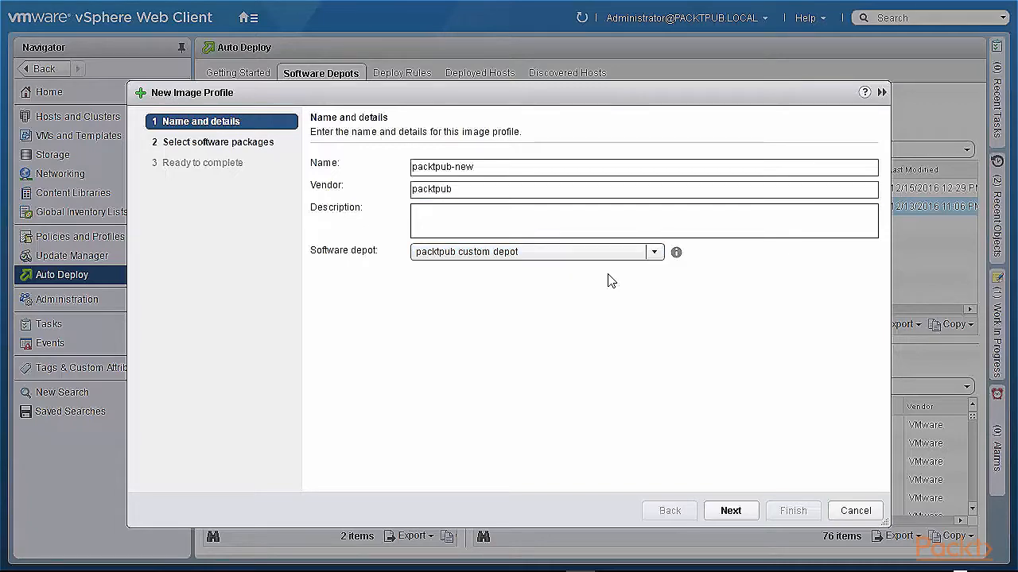
left_click(726, 515)
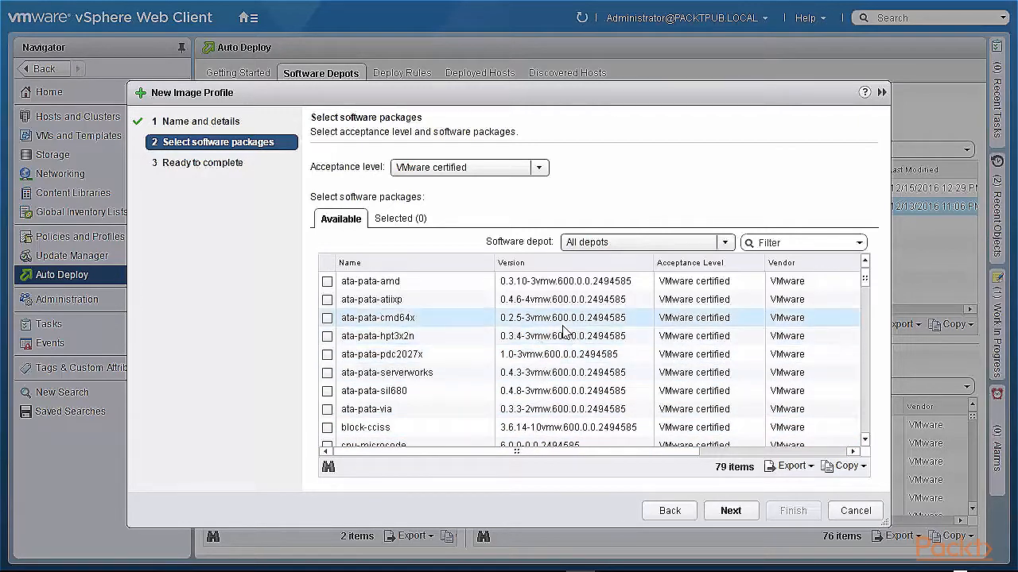
Add the eight ata-pata packages, from ata-pata-amd to ata-pata-via, to the new profile and submit the selection for validation
left_click(327, 281)
left_click(326, 299)
left_click(327, 317)
left_click(327, 336)
left_click(327, 354)
left_click(327, 372)
left_click(327, 390)
left_click(327, 409)
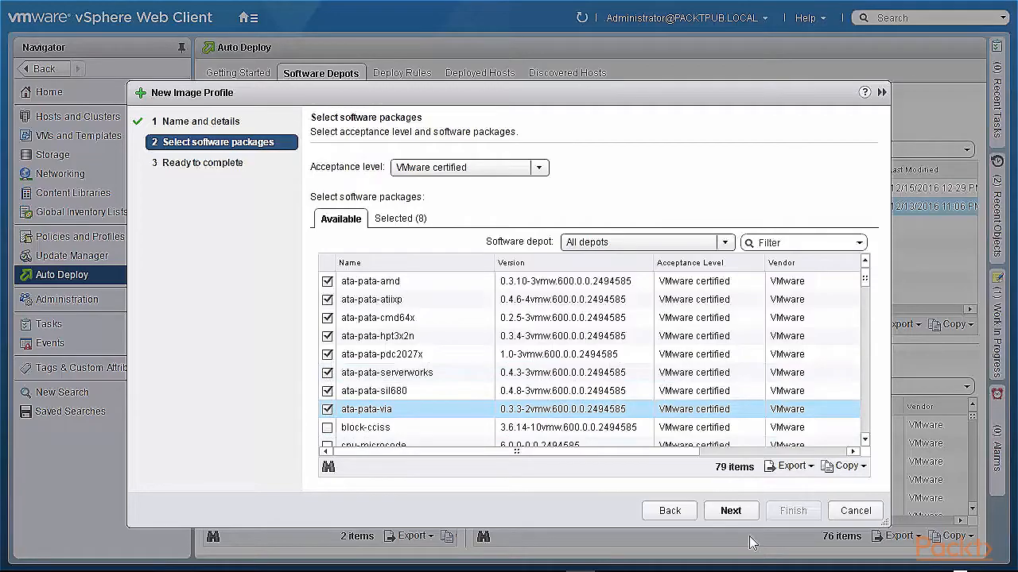
left_click(733, 515)
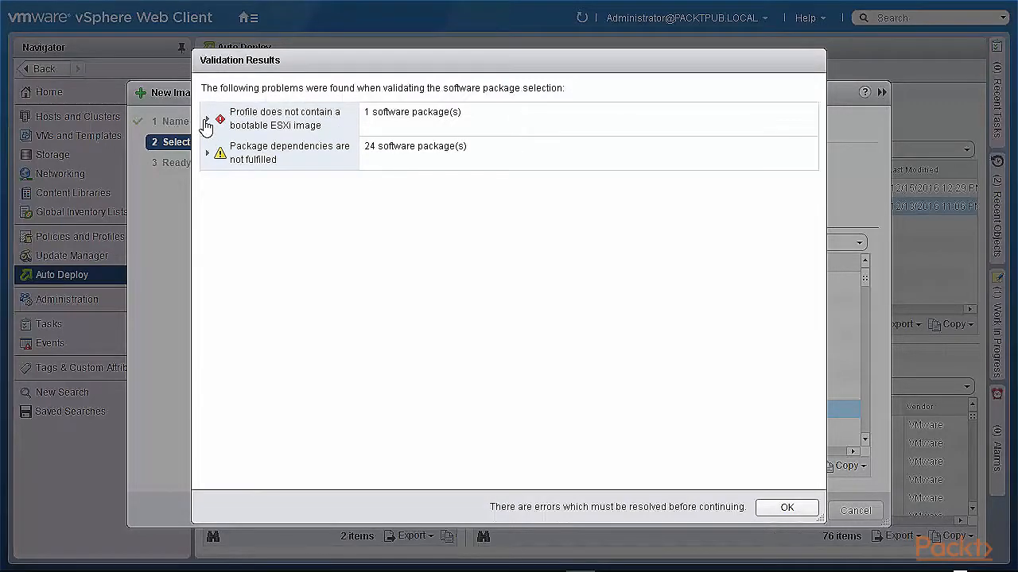
Examine the validation details on the bootable ESXi image and package dependencies, and close the results
left_click(206, 119)
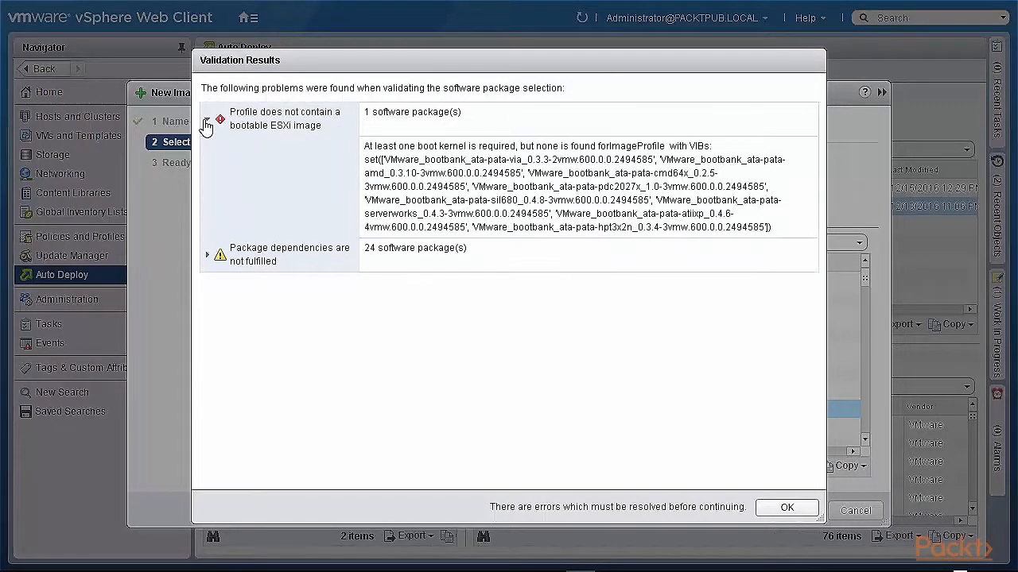
left_click(208, 256)
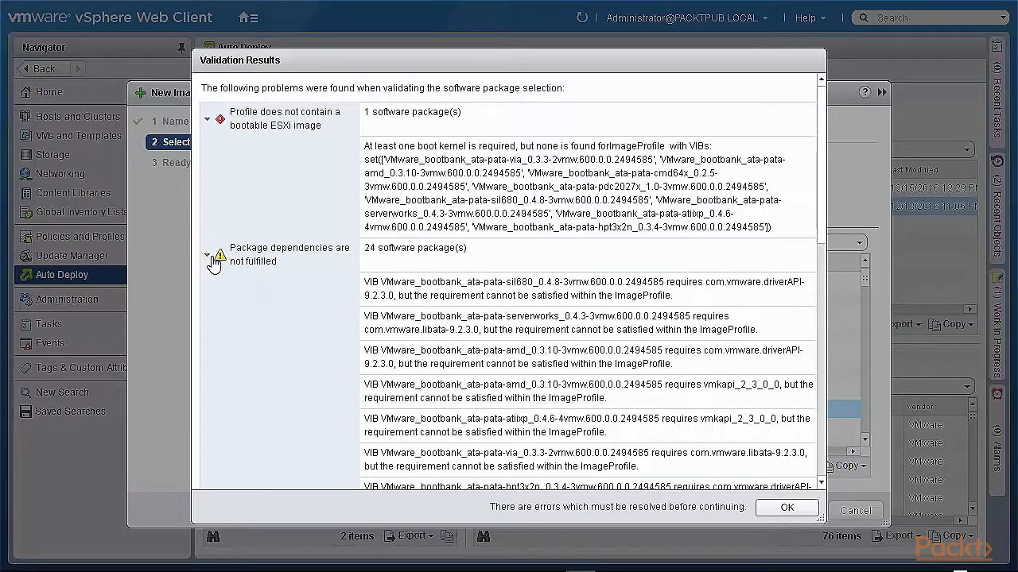
left_click(208, 256)
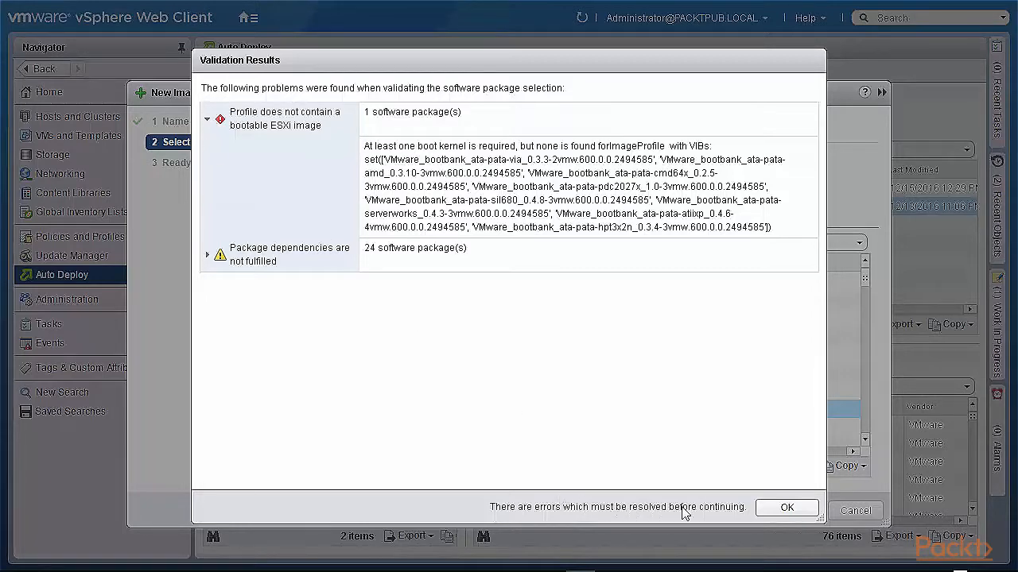
left_click(775, 509)
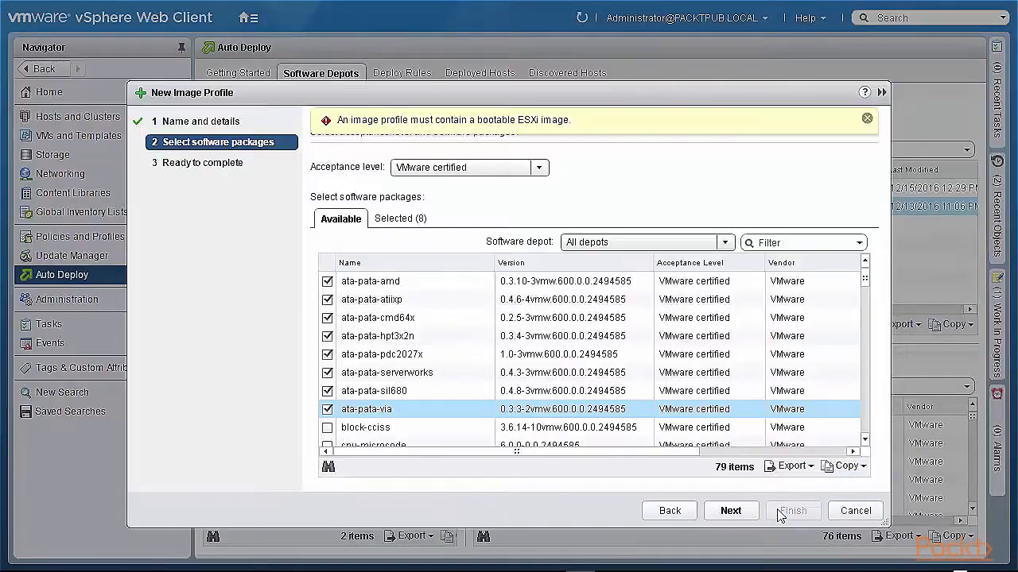
Look through the remaining available software packages and abandon the new image profile
left_click(864, 440)
left_click(865, 440)
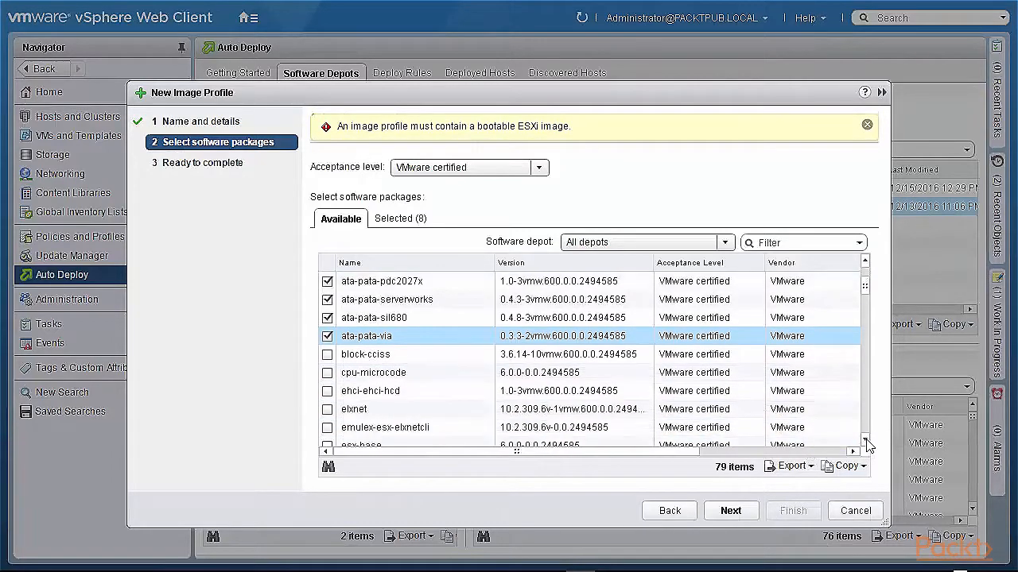
left_click(865, 440)
left_click(865, 440)
left_click(864, 440)
left_click(865, 439)
left_click(865, 440)
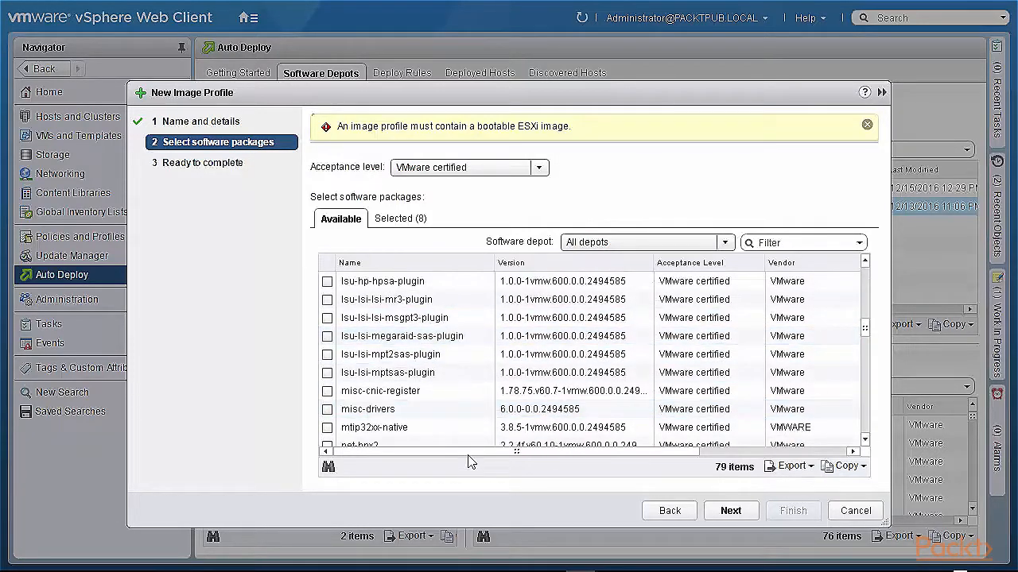
left_click(855, 511)
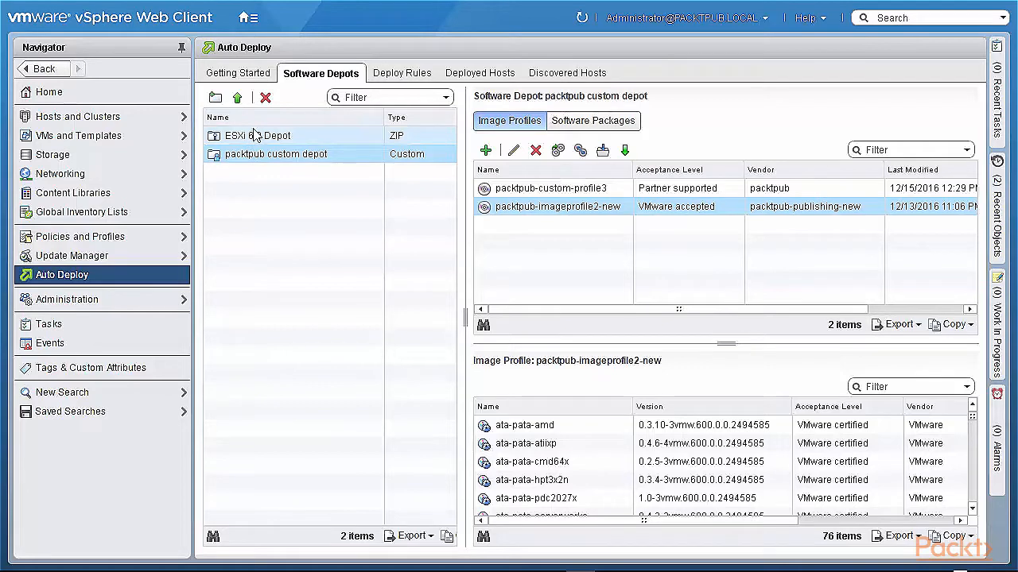
Add a custom software depot named packtpub-local-depot and select it in the depot list
left_click(215, 101)
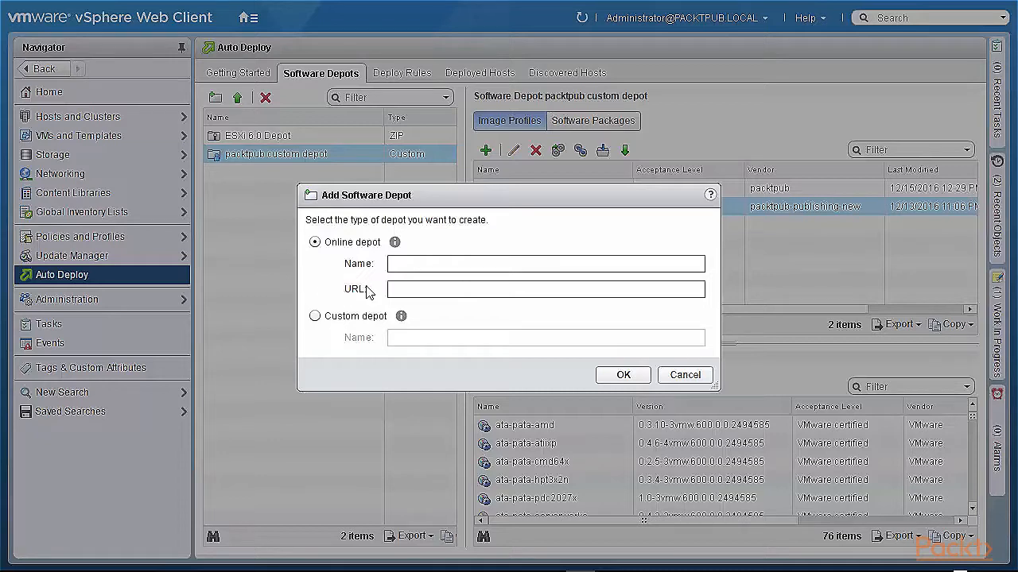
left_click(316, 317)
left_click(441, 338)
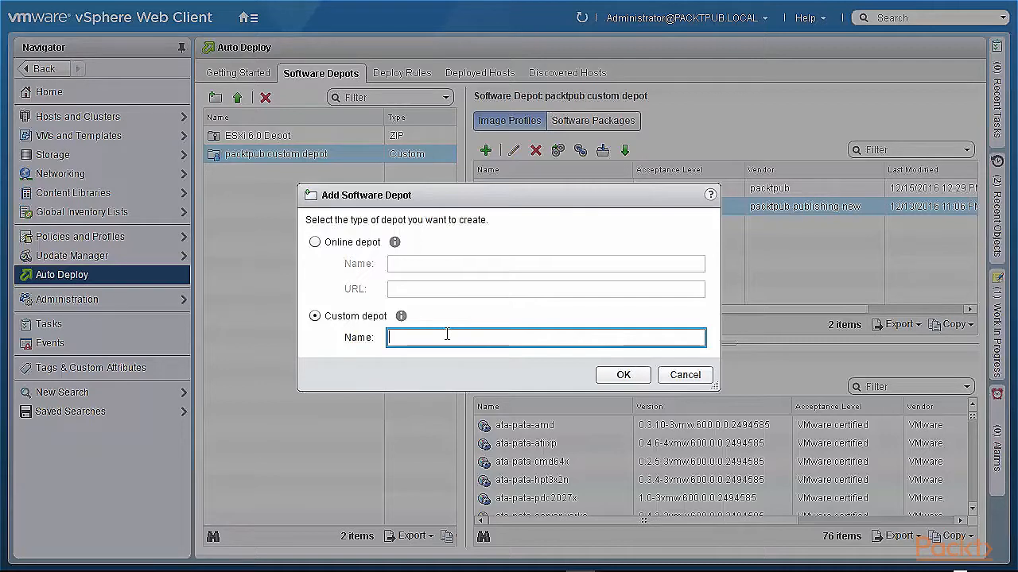
type("packtpub-local-depot")
left_click(626, 379)
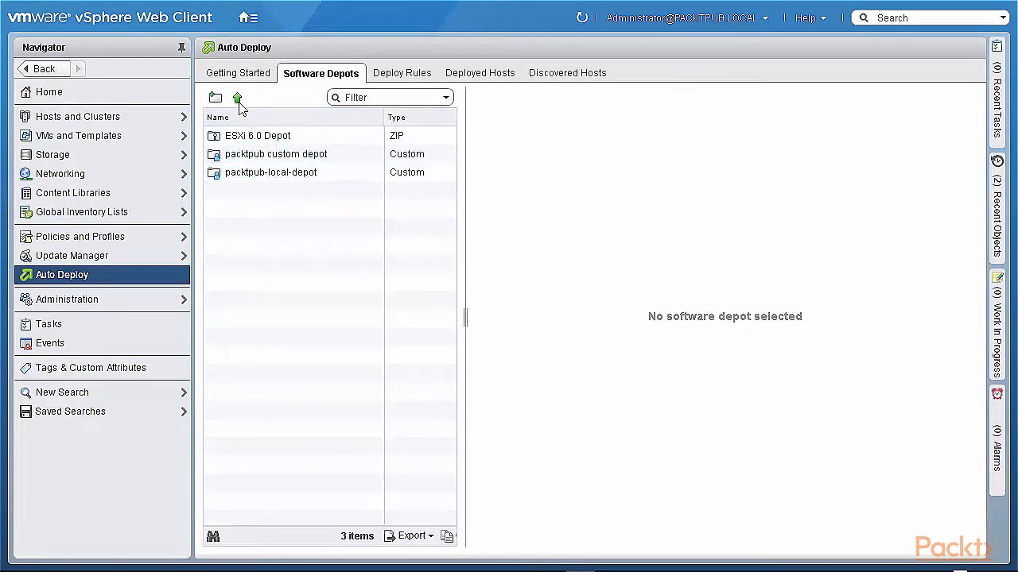
left_click(243, 178)
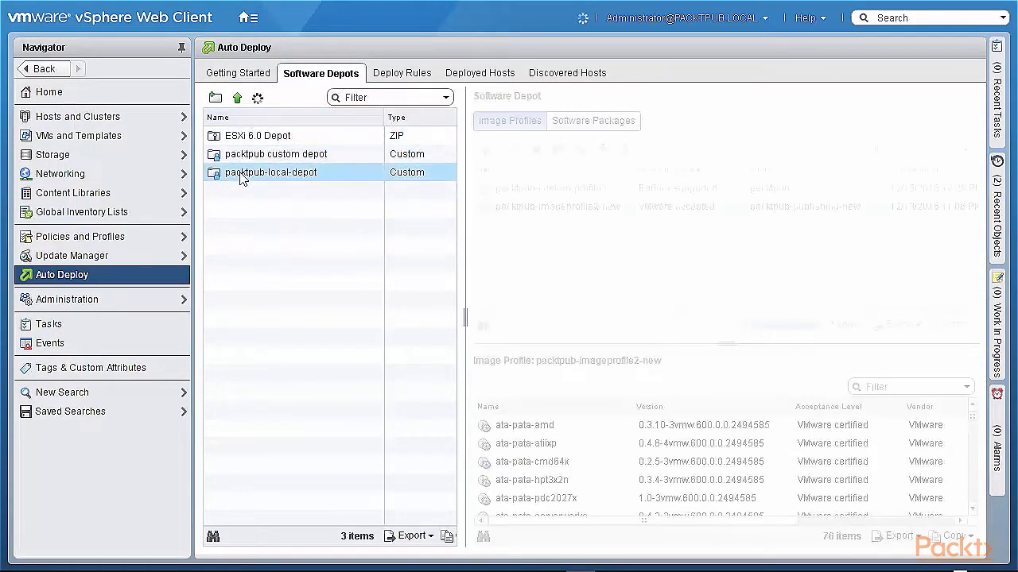
Import the VMware-ESXi-6.5.0-4564106-depot archive as ESXi 6.5 Depot and examine its image profiles and software packages
left_click(238, 99)
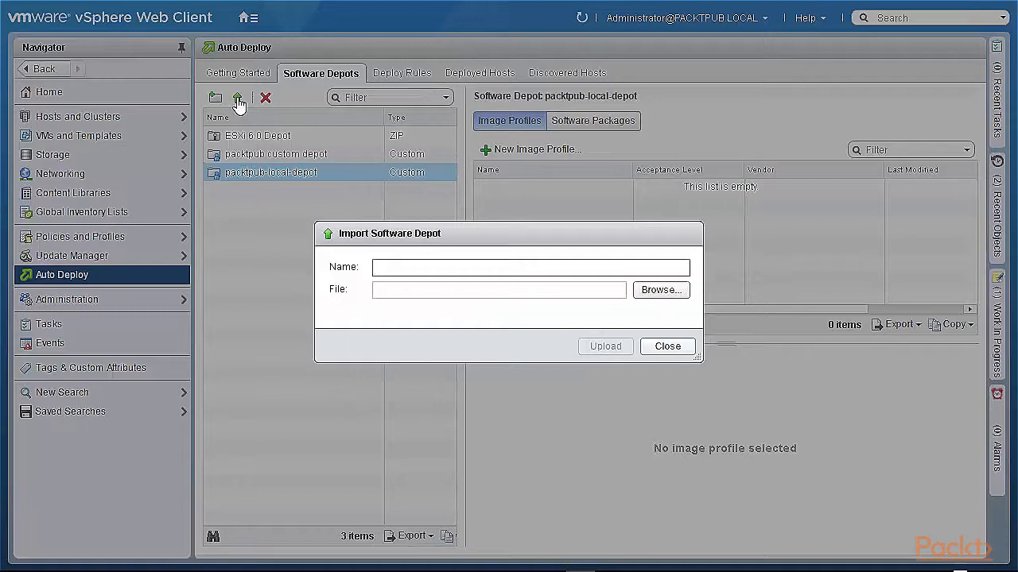
left_click(457, 266)
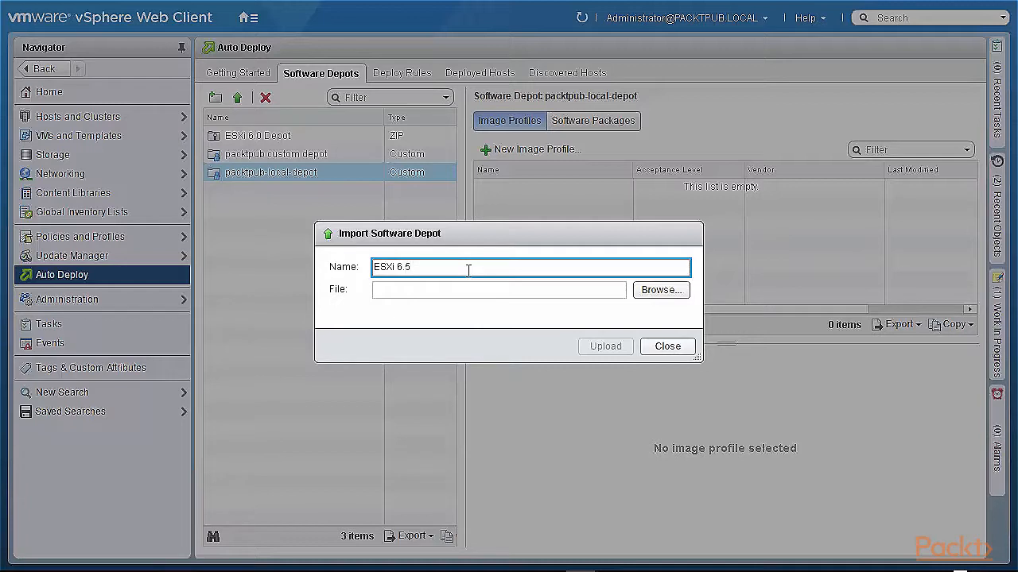
left_click(661, 291)
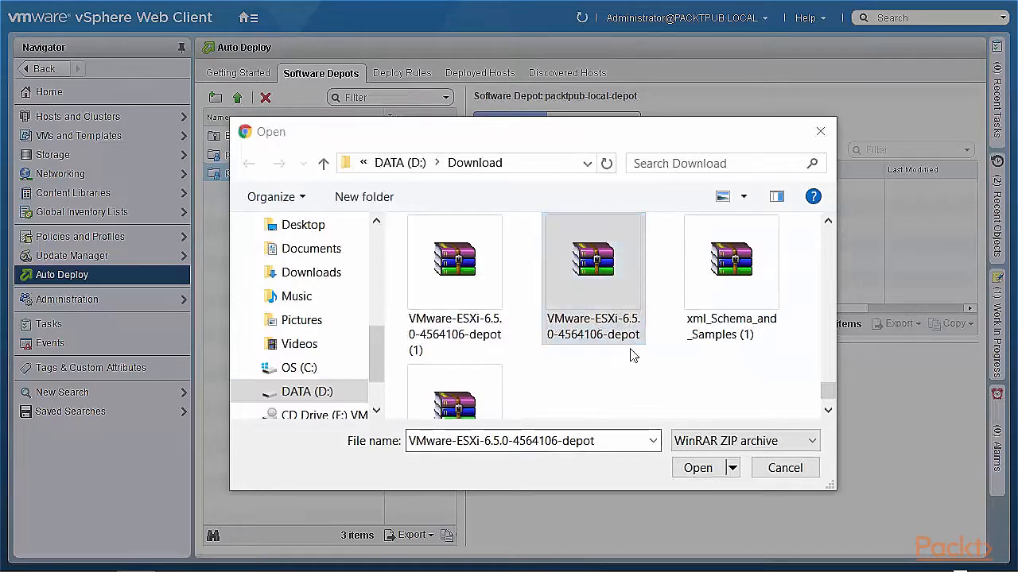
left_click(698, 469)
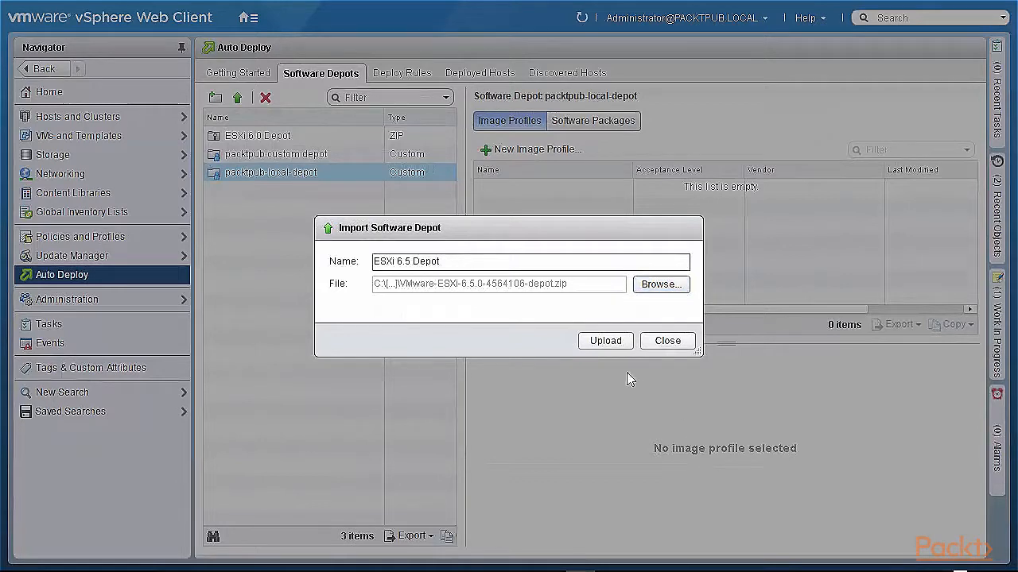
left_click(611, 342)
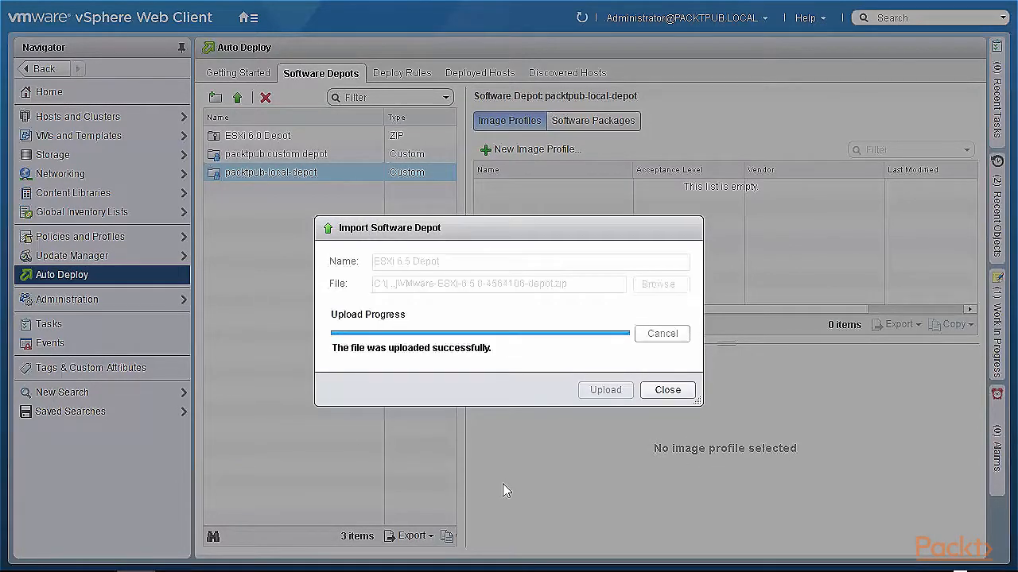
left_click(670, 390)
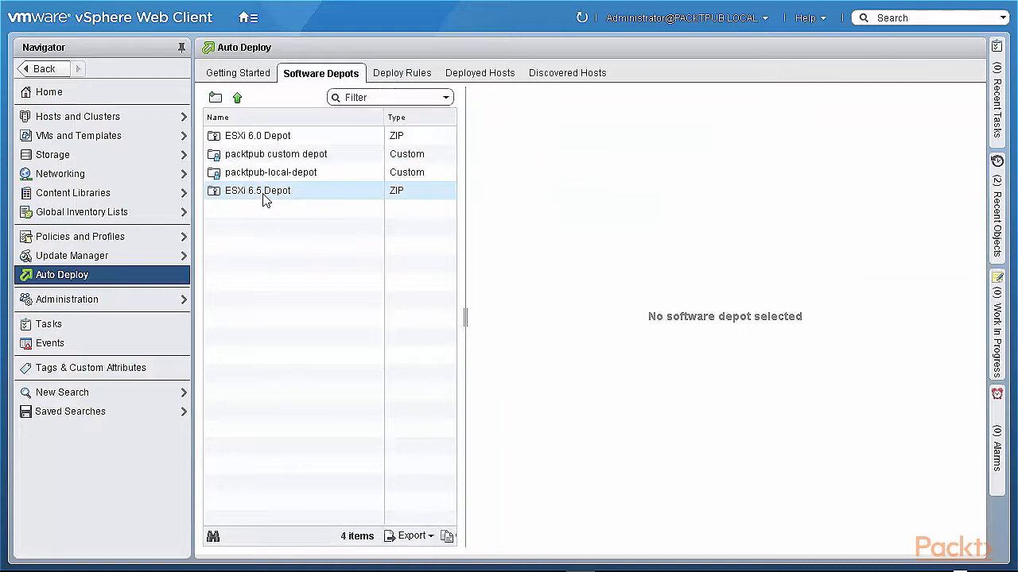
left_click(265, 198)
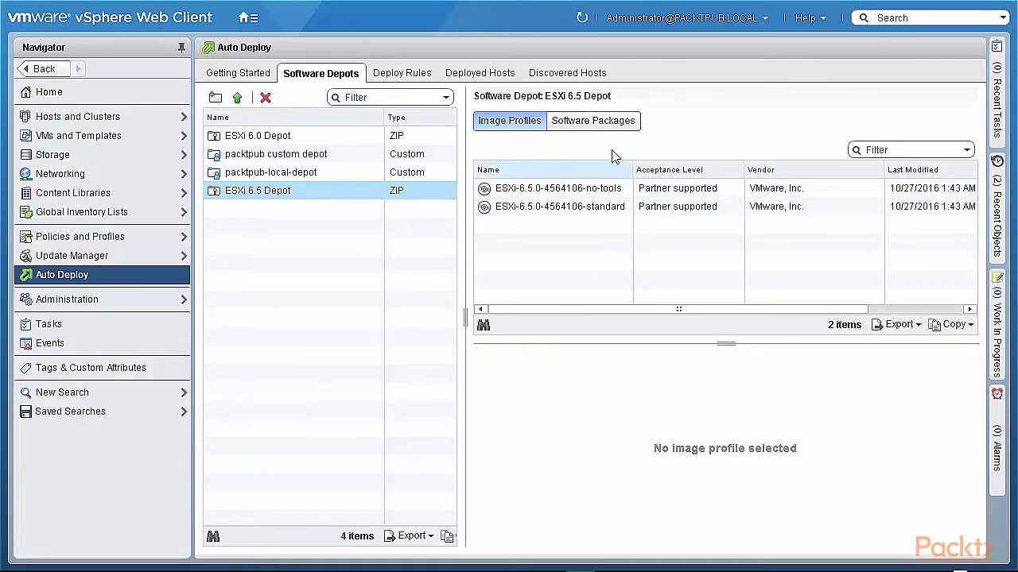
left_click(587, 127)
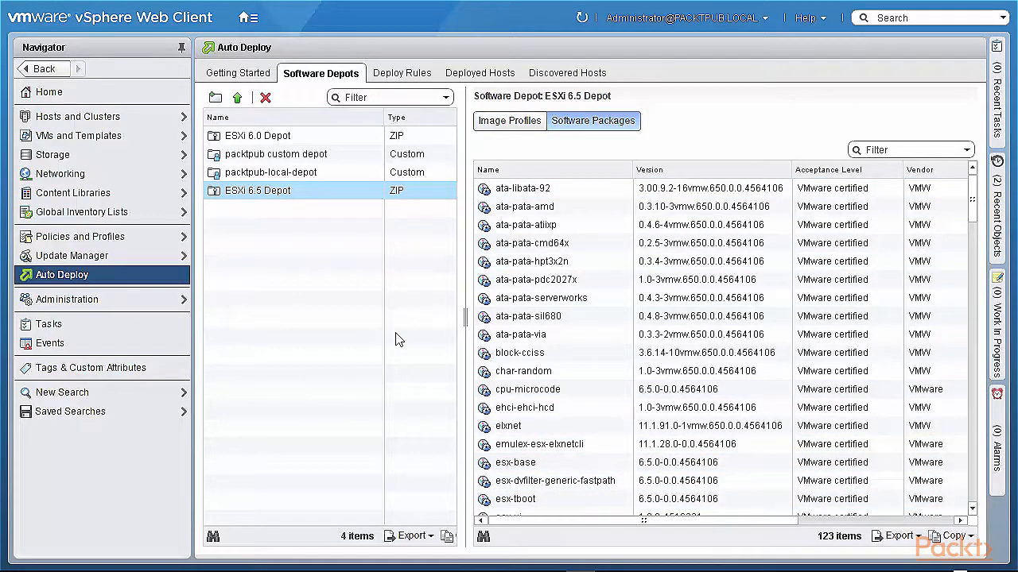
left_click(236, 98)
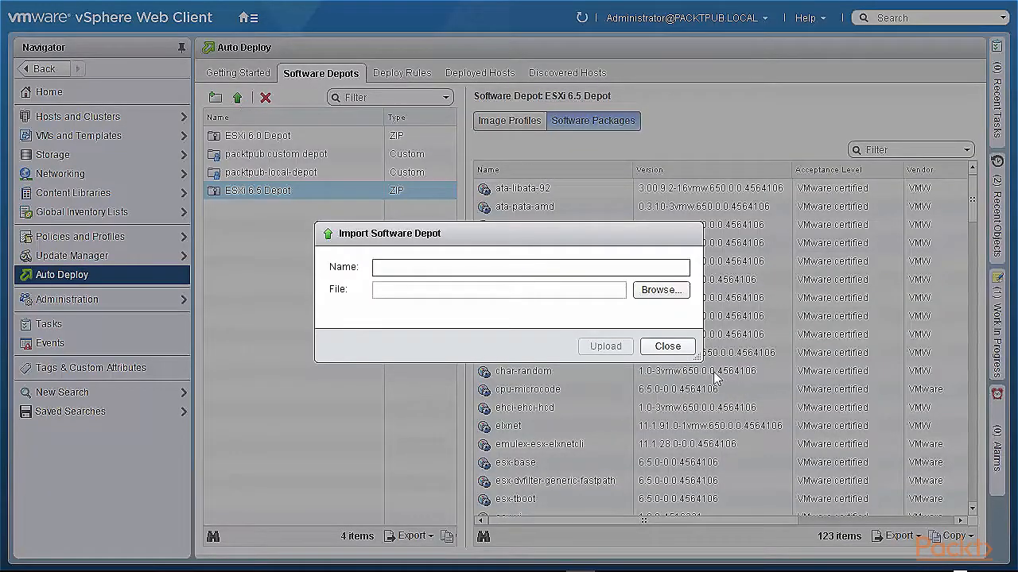
left_click(668, 346)
left_click(213, 98)
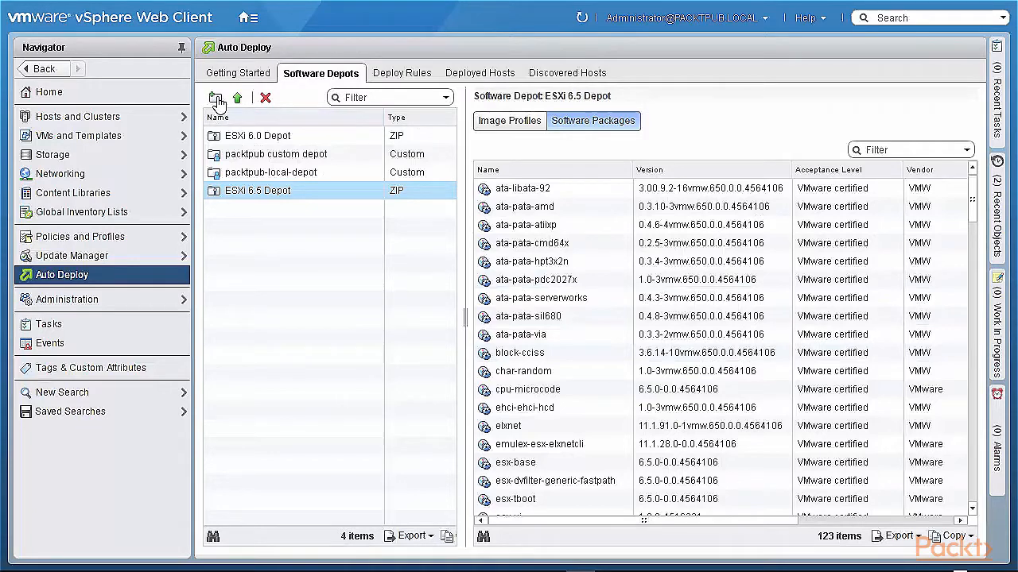
left_click(684, 375)
Deactivate the deploy rule packtpub-rule
left_click(407, 74)
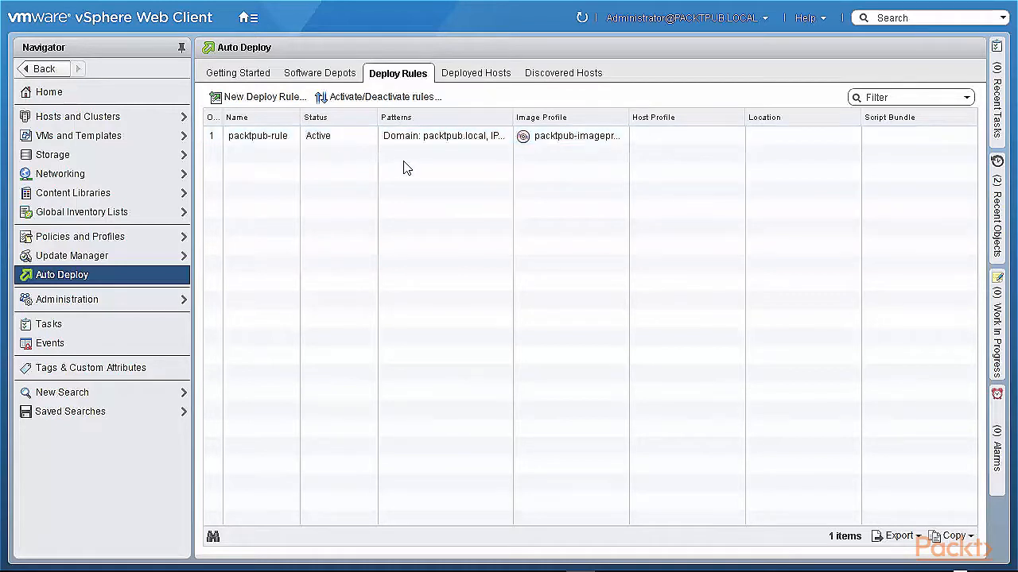
left_click(287, 141)
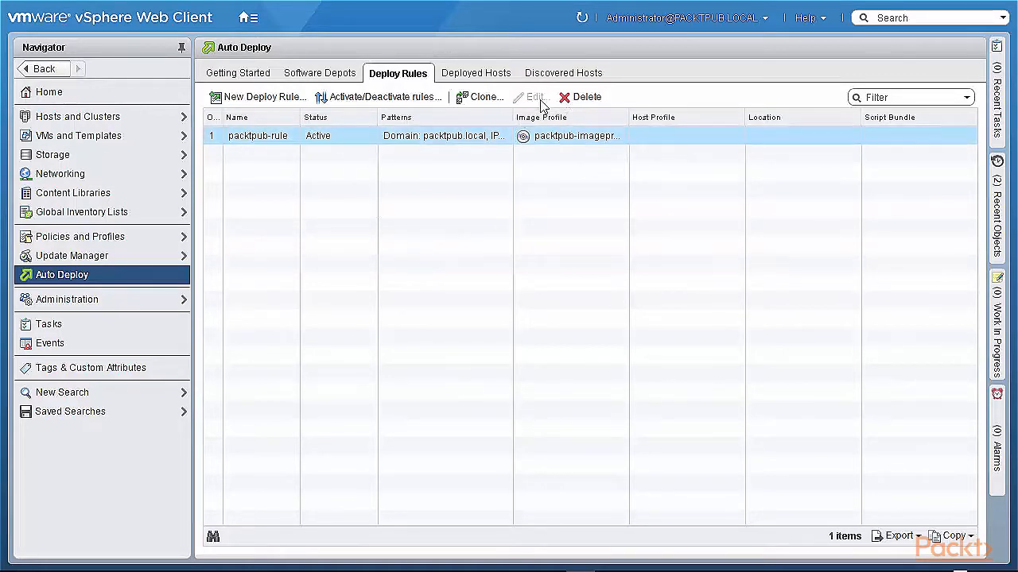
left_click(365, 104)
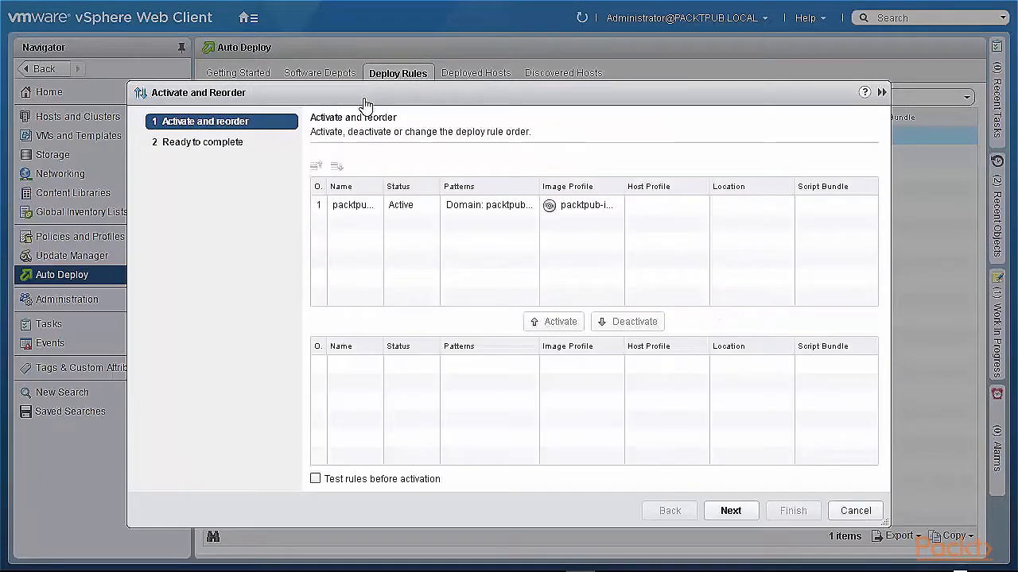
left_click(404, 213)
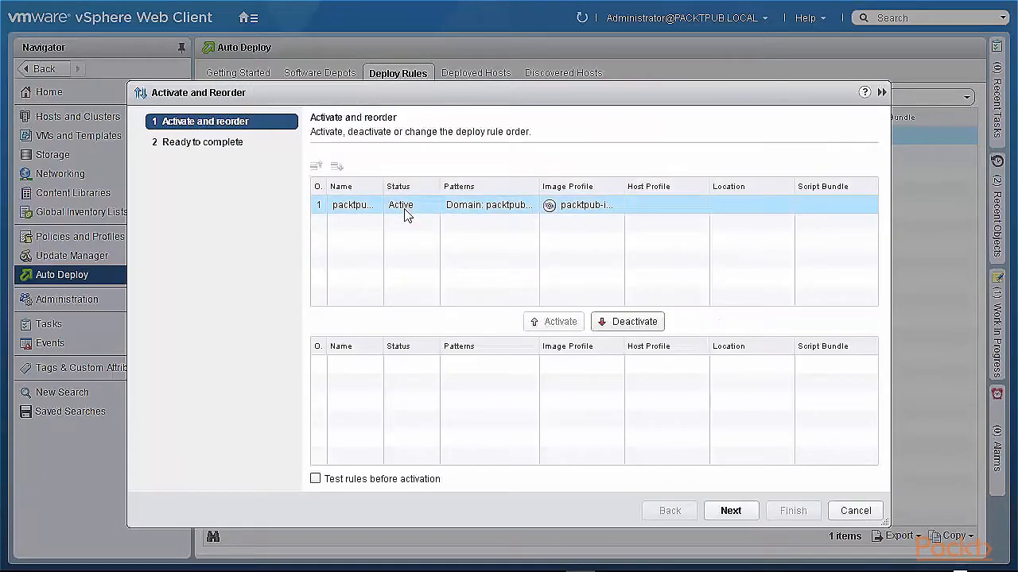
left_click(626, 326)
left_click(730, 513)
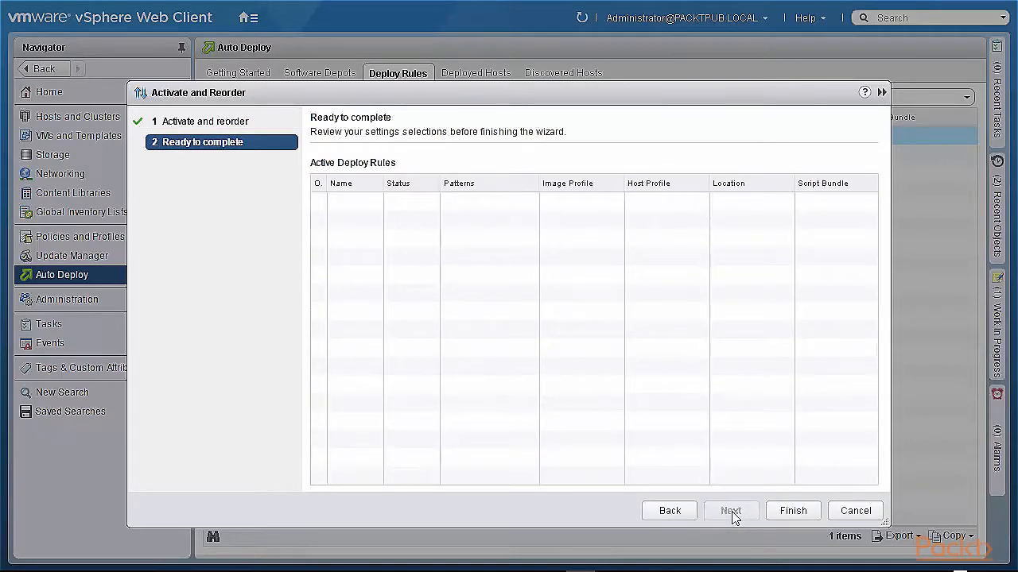
left_click(799, 516)
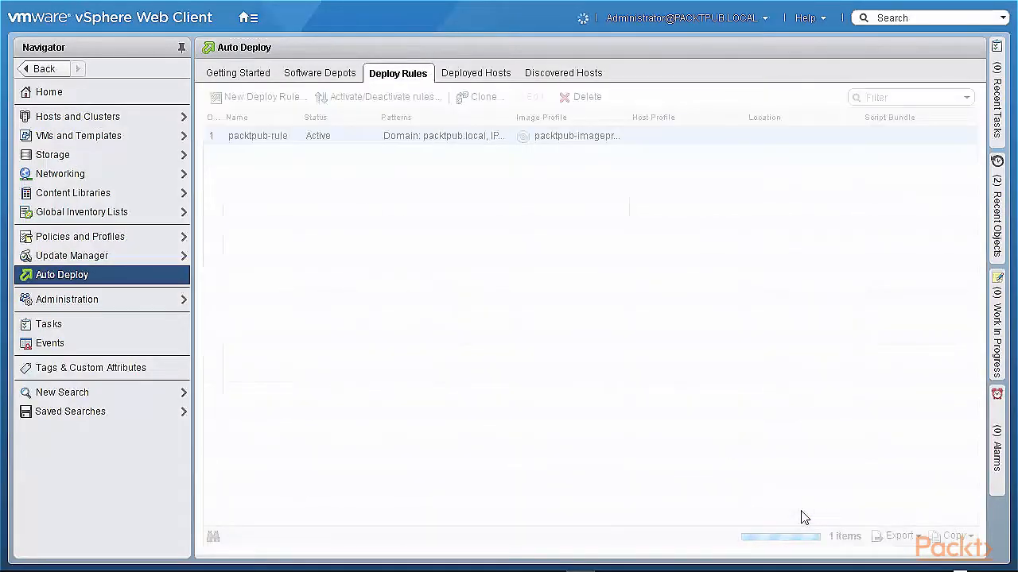
Open the deactivated packtpub-rule for editing and rename it packtpub-rule-new
left_click(316, 144)
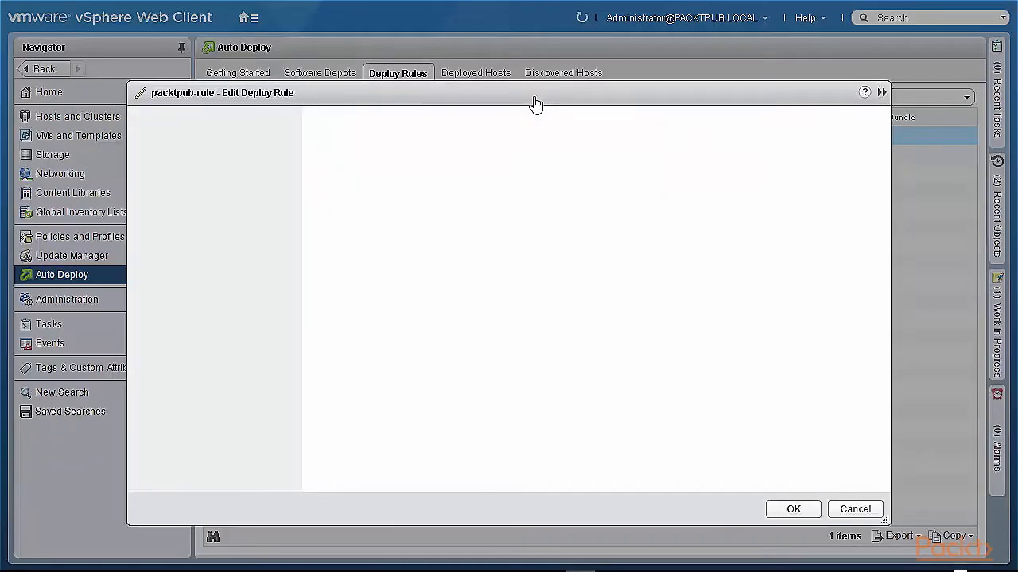
left_click(435, 172)
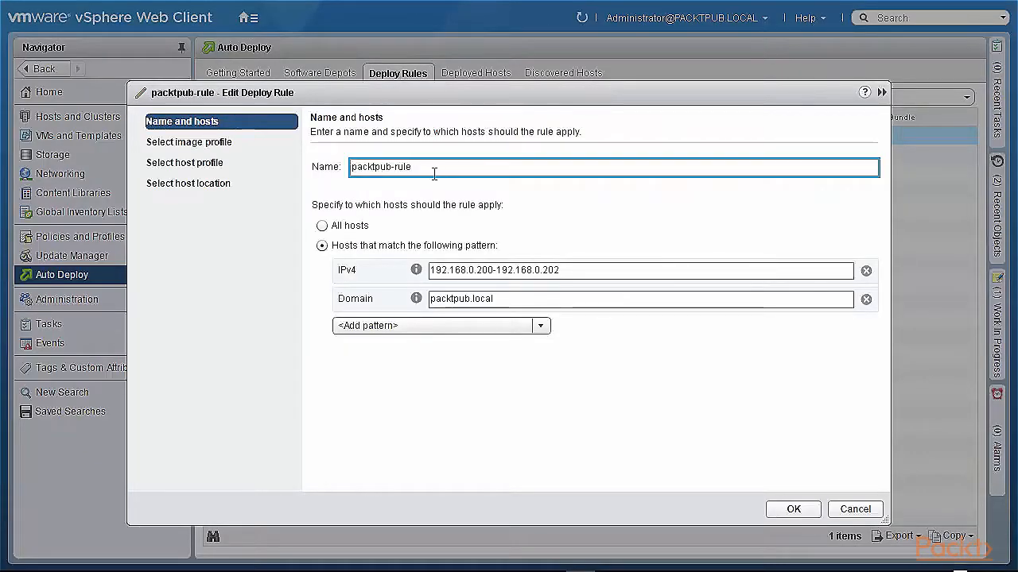
type("-new")
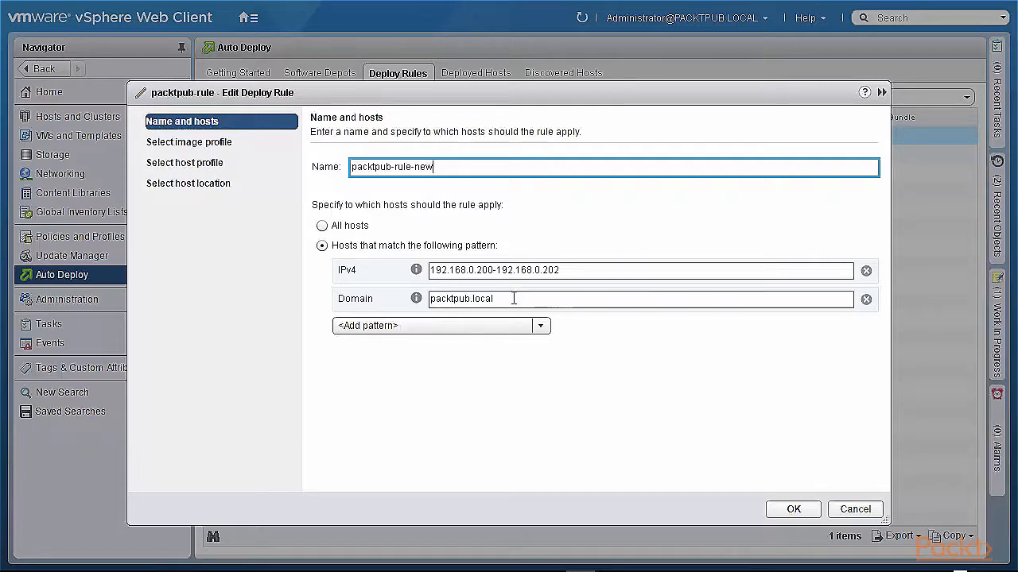
Look through the host pattern types that can be added to the deploy rule
left_click(539, 327)
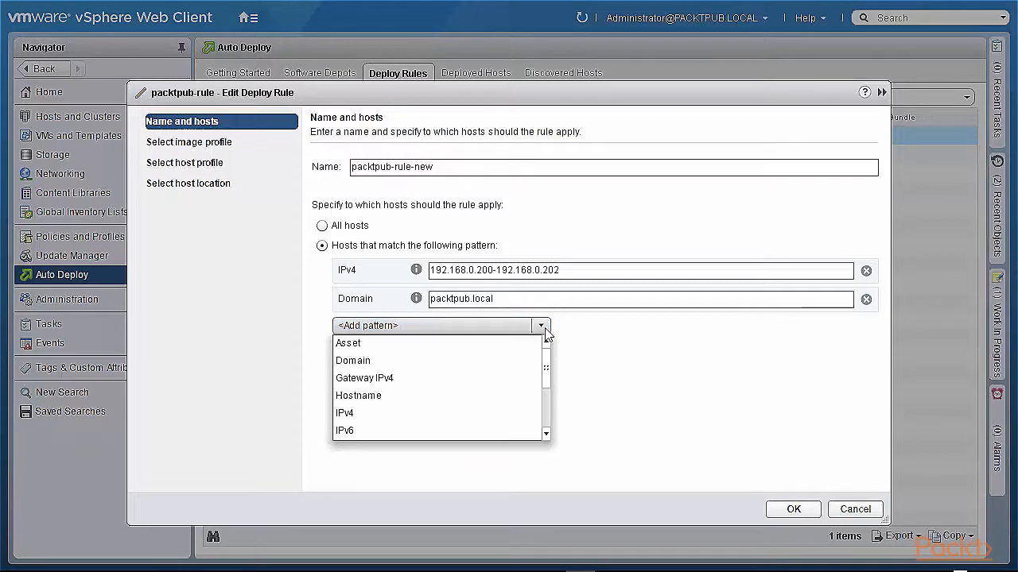
mouse_move(547, 368)
left_mouse_down()
mouse_move(545, 422)
mouse_move(545, 354)
left_mouse_up()
scroll(548, 375, "down", 1)
scroll(547, 375, "down", 2)
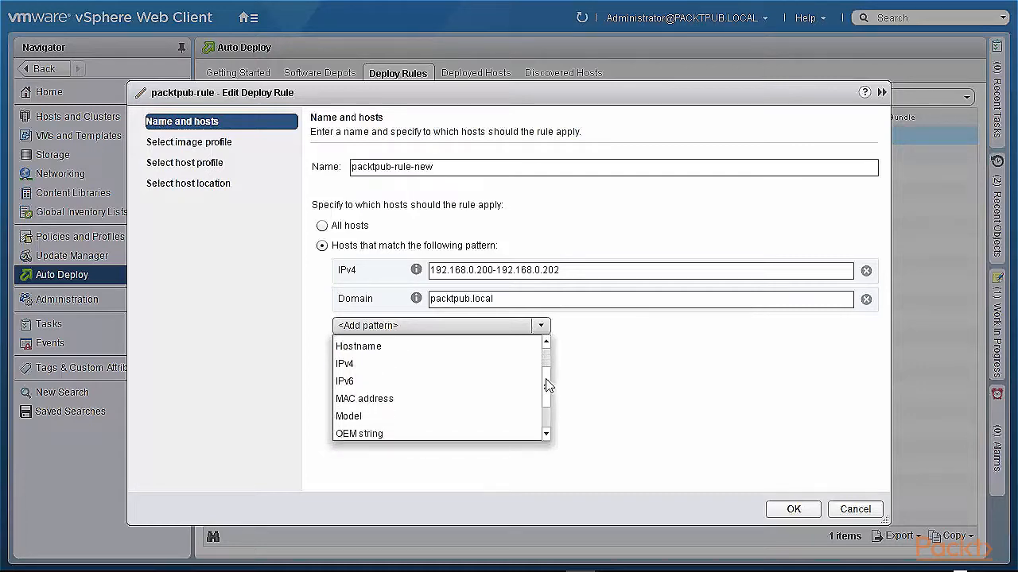
left_click_drag(547, 384, 547, 423)
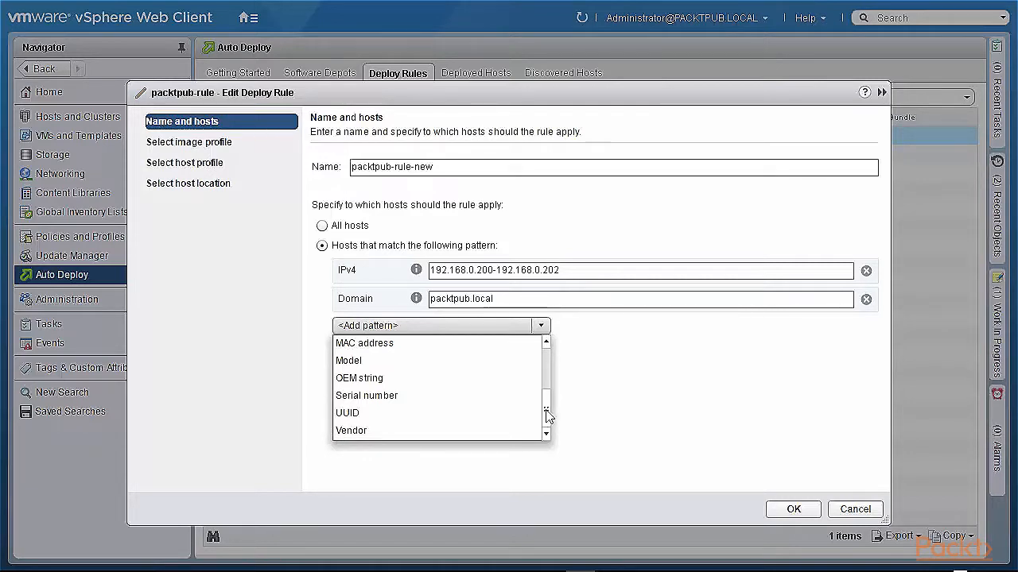
left_click_drag(547, 421, 557, 395)
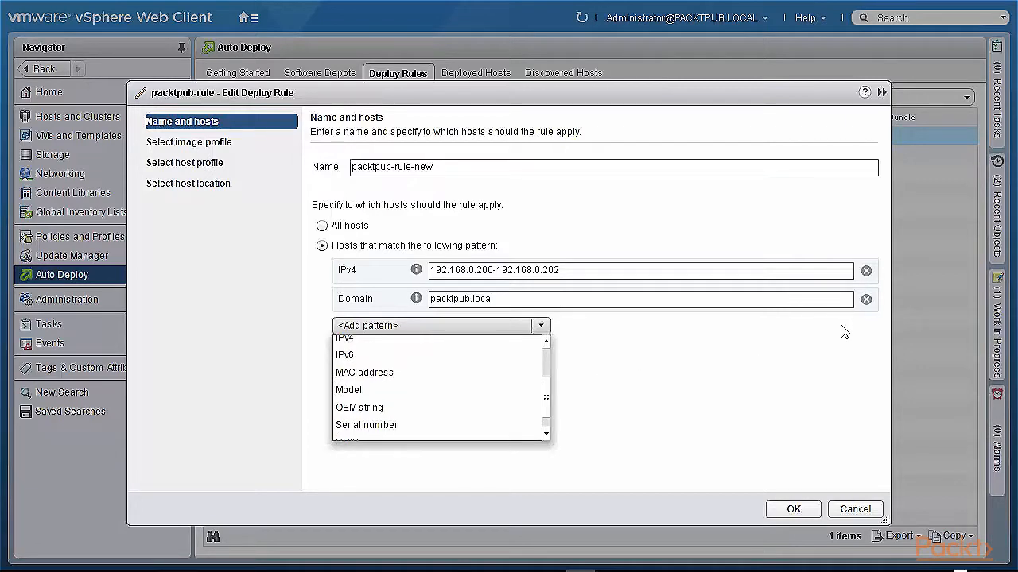
Remove the Domain pattern from the deploy rule and save the rule
left_click(866, 300)
left_click(866, 300)
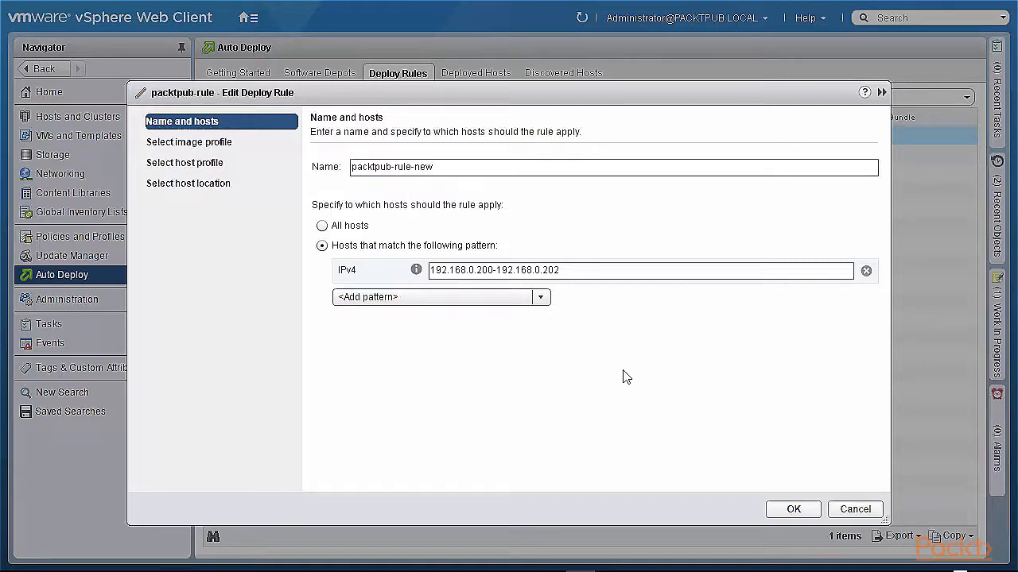
left_click(785, 515)
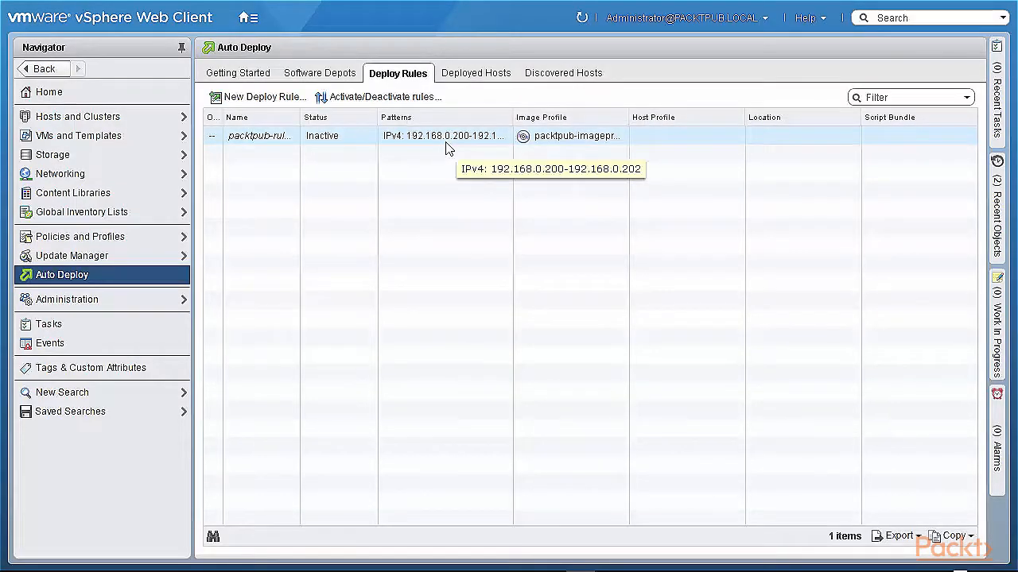
Activate the deploy rule packtpub-rule-new
left_click(405, 99)
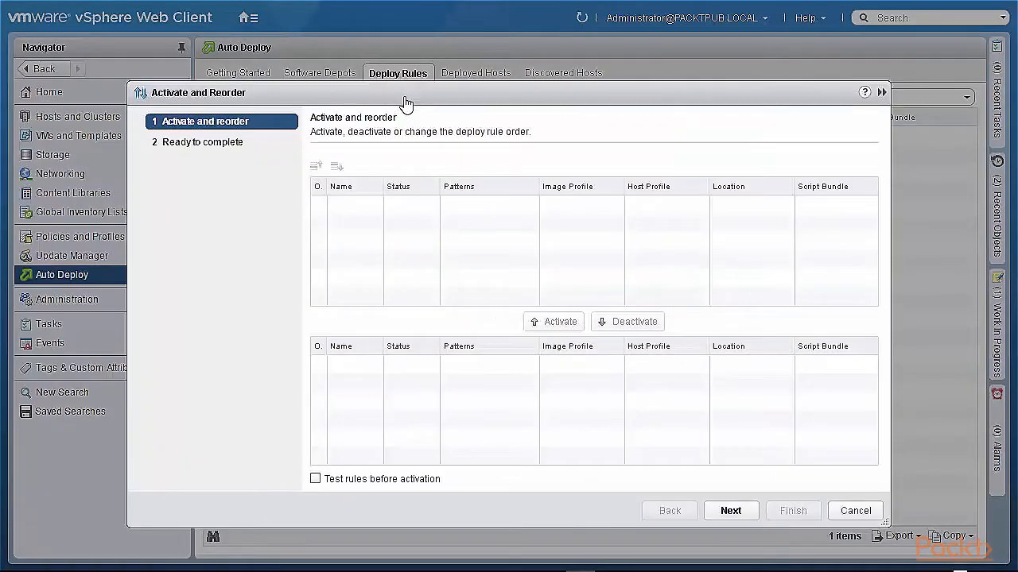
left_click(466, 364)
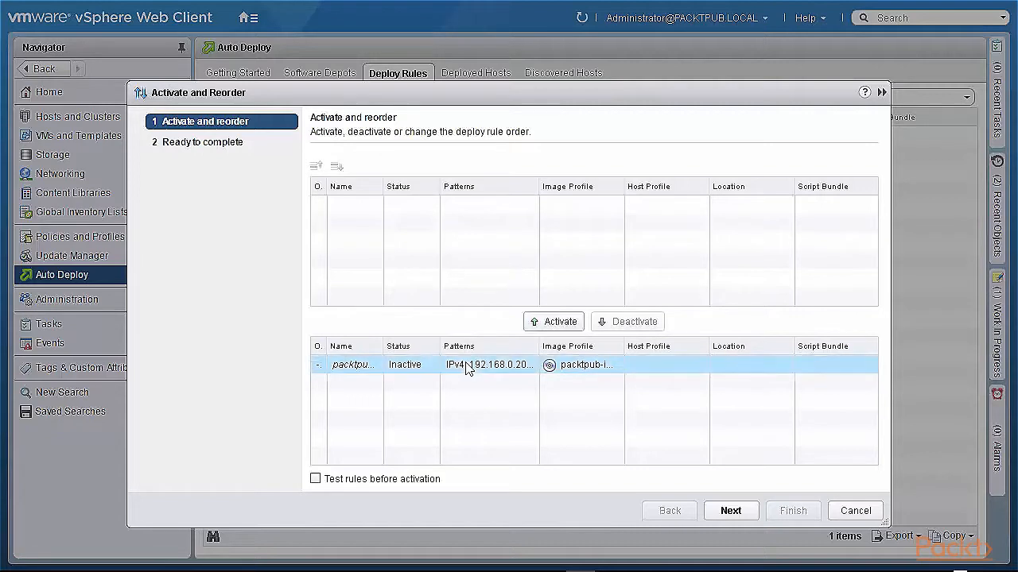
left_click(560, 322)
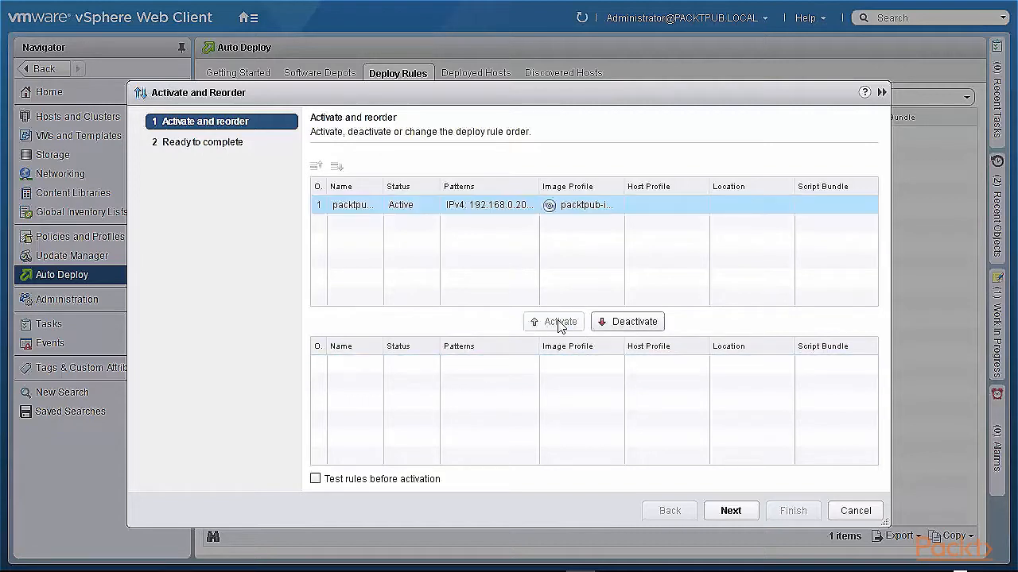
left_click(728, 513)
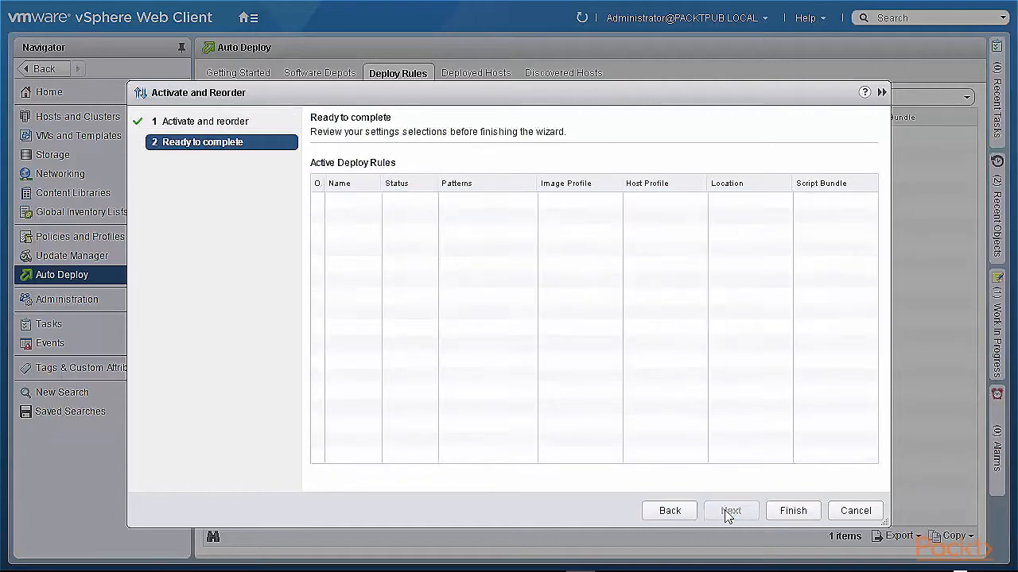
left_click(789, 514)
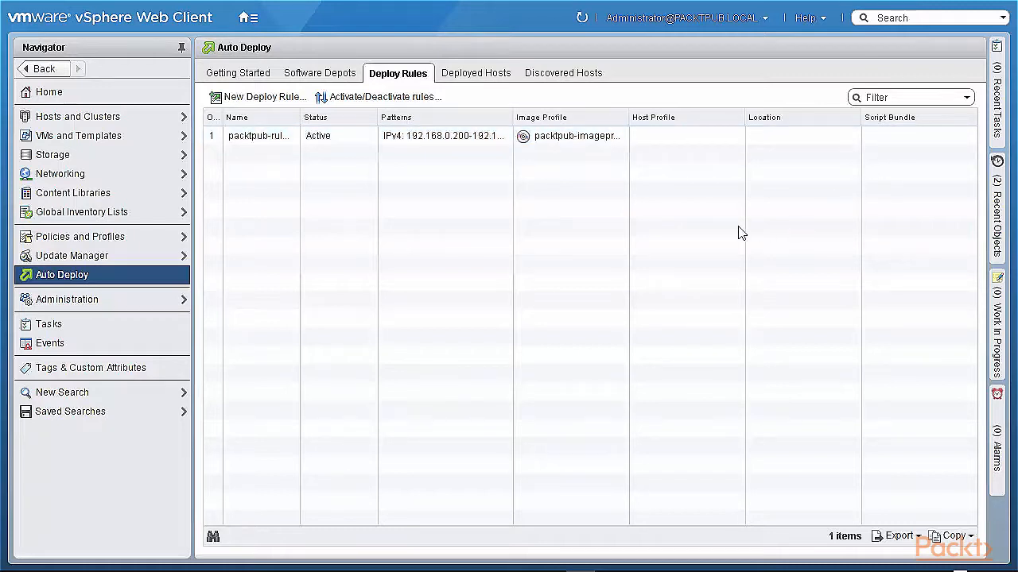
Start a new deploy rule named packtpub-rule2 and apply it to all hosts
left_click(279, 98)
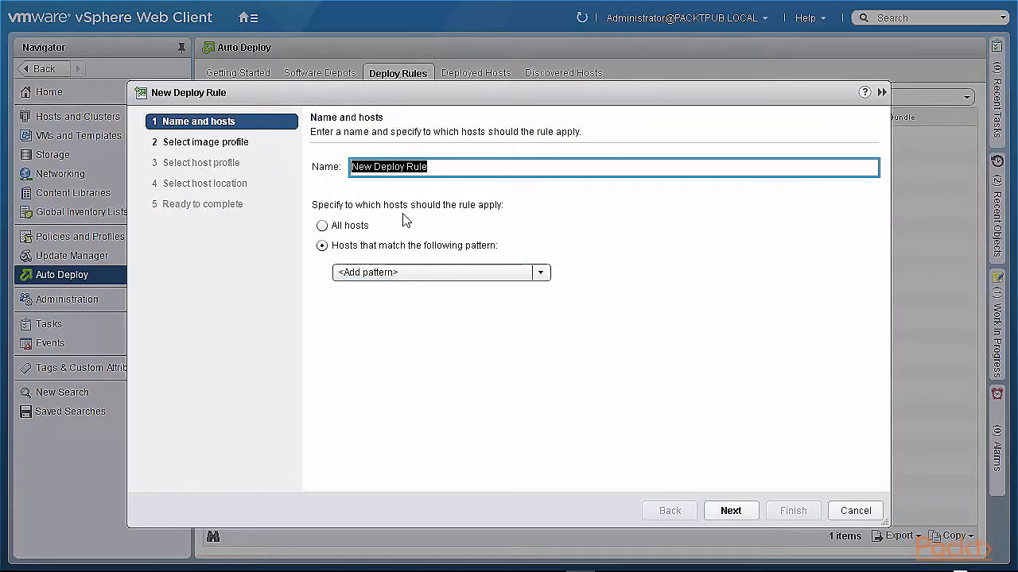
type("packtpub-rule2")
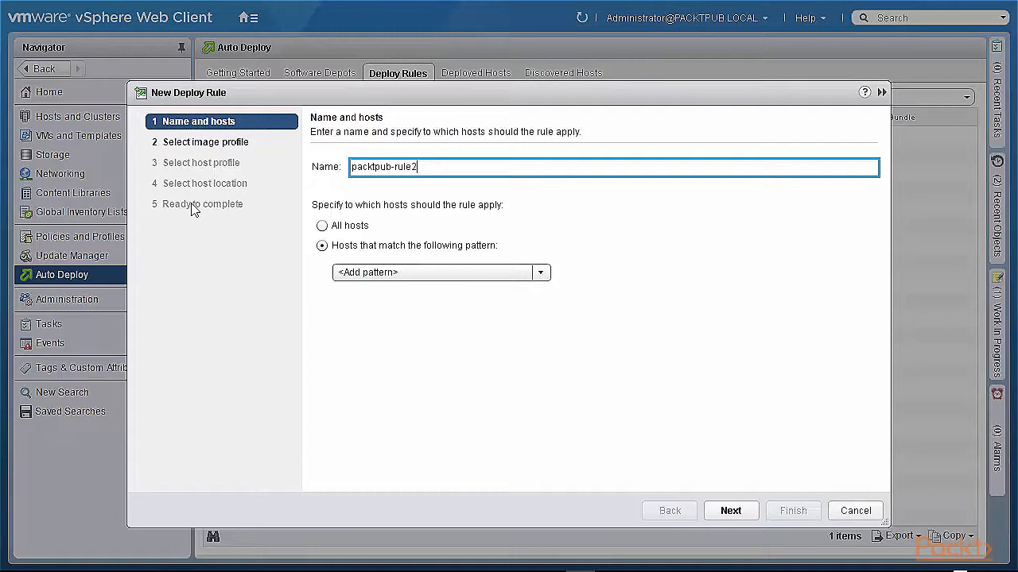
left_click(322, 225)
left_click(729, 511)
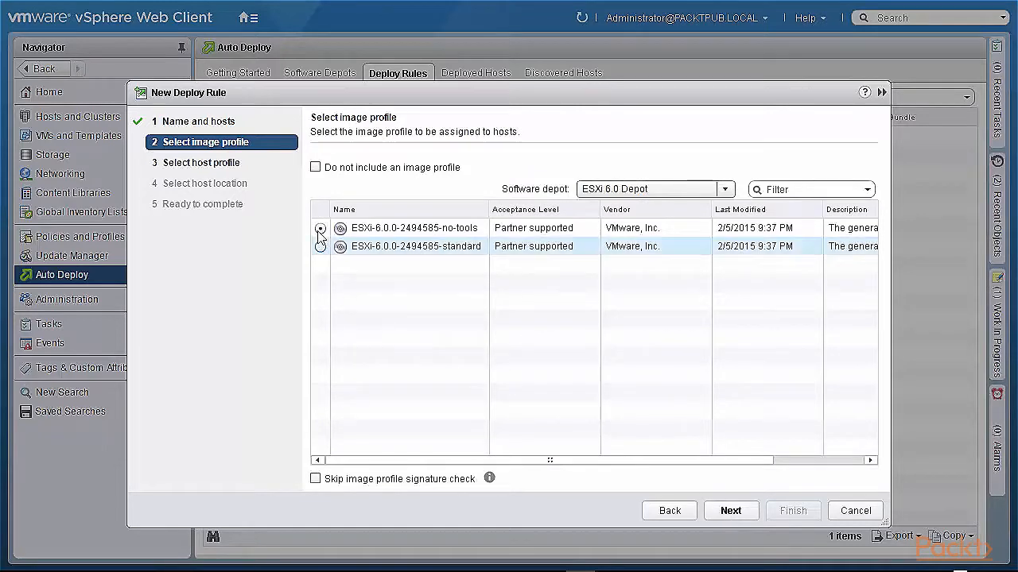
Assign the image profile ESXi-6.0.0-2494585-standard to the new rule, checking the help on skipping the image profile signature check
left_click(321, 247)
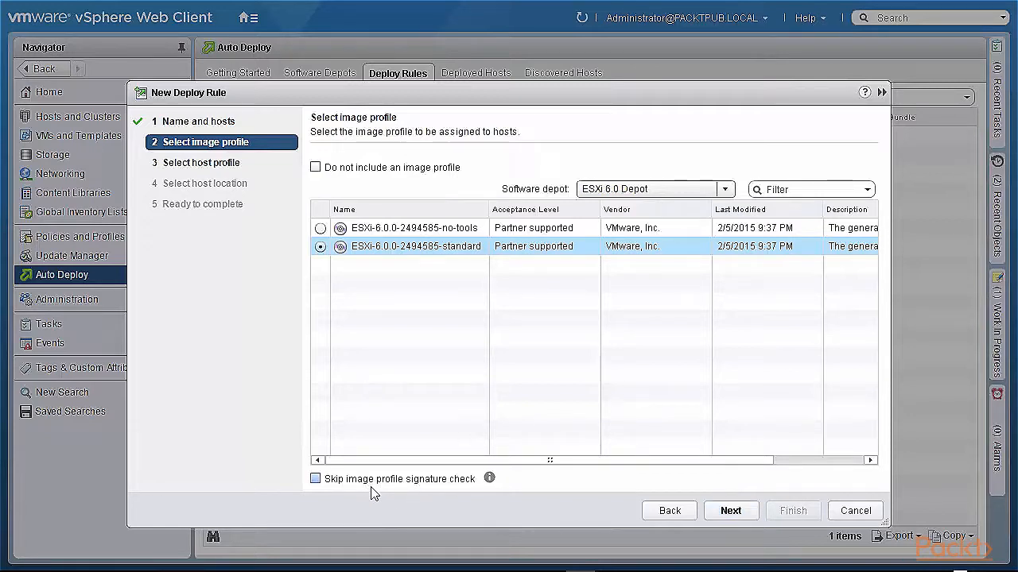
mouse_move(490, 479)
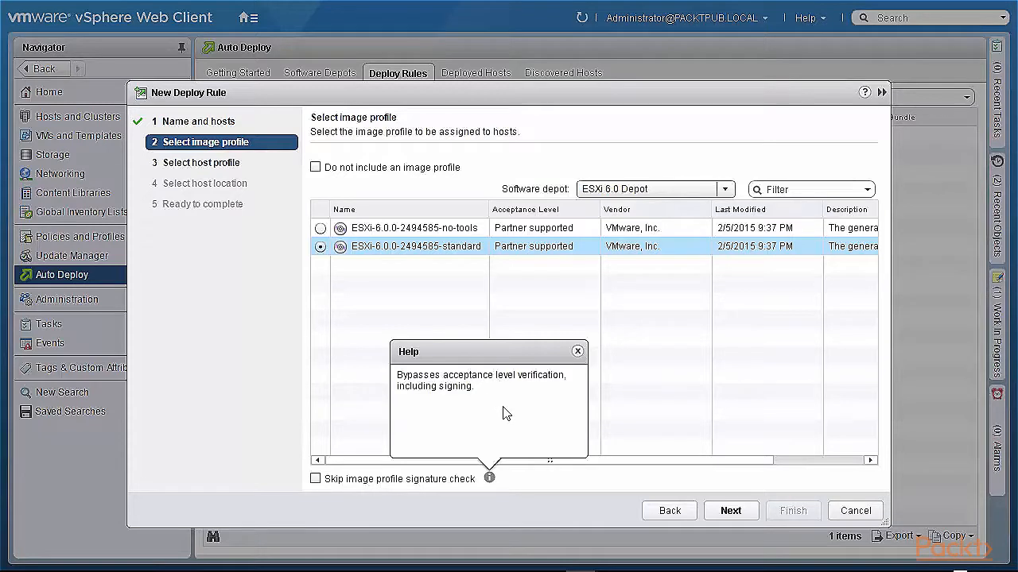
left_click(578, 352)
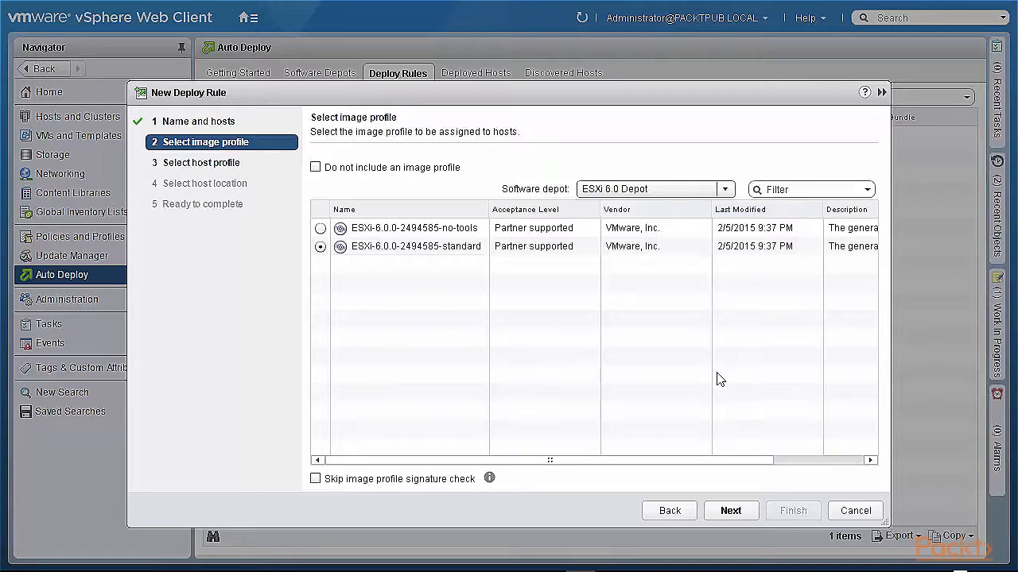
left_click(730, 511)
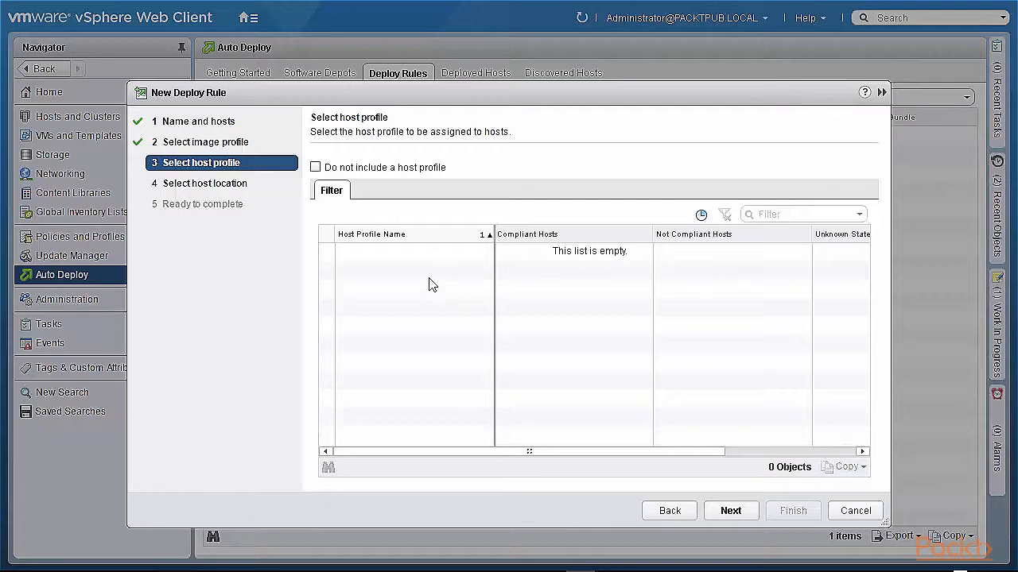
Leave the host profile and host location out of the new deploy rule and create it
left_click(315, 168)
left_click(730, 511)
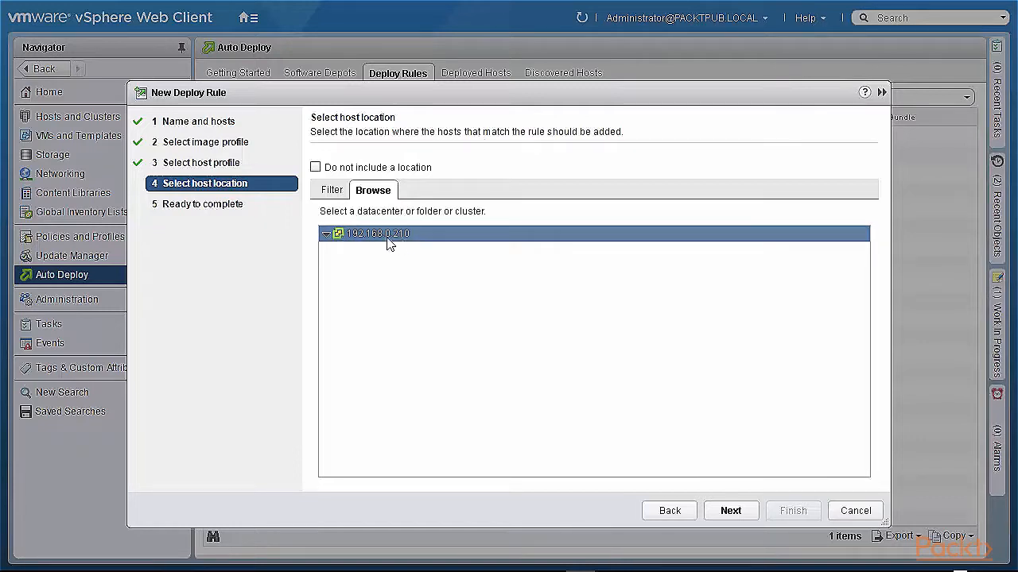
left_click(315, 167)
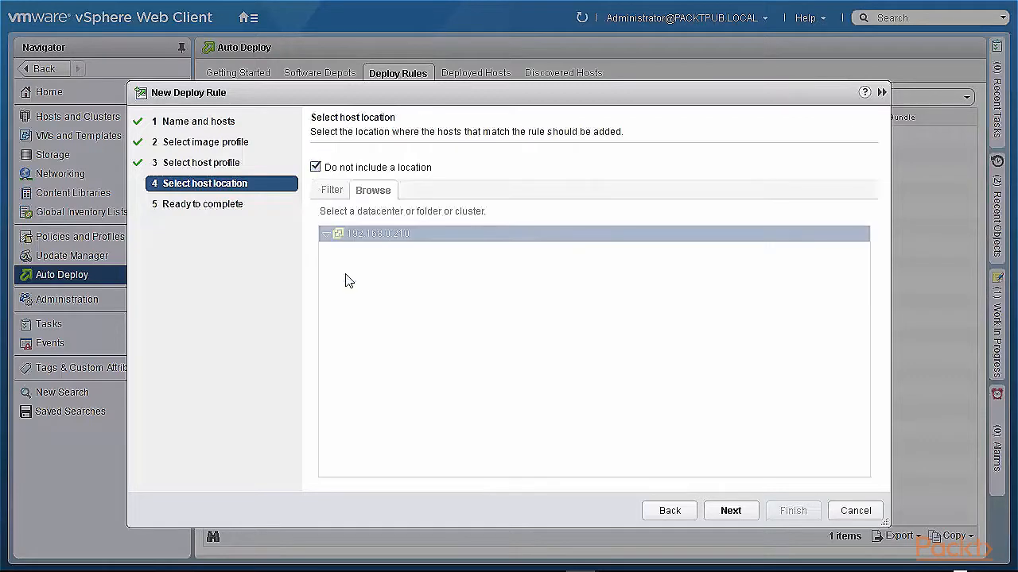
left_click(727, 514)
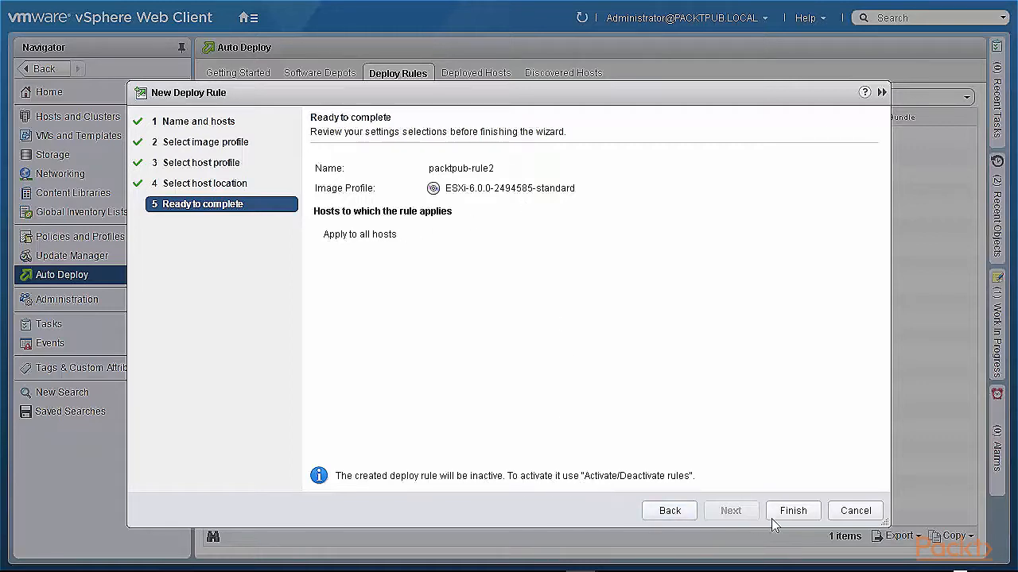
left_click(793, 511)
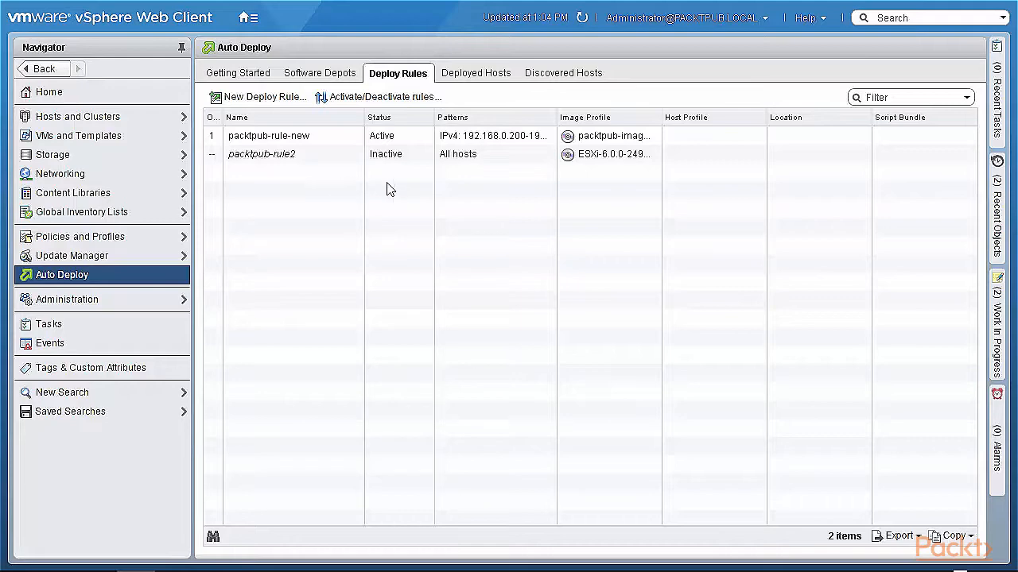
Activate the deploy rule packtpub-rule2, placing it after packtpub-rule-new in the rule order
left_click(404, 157)
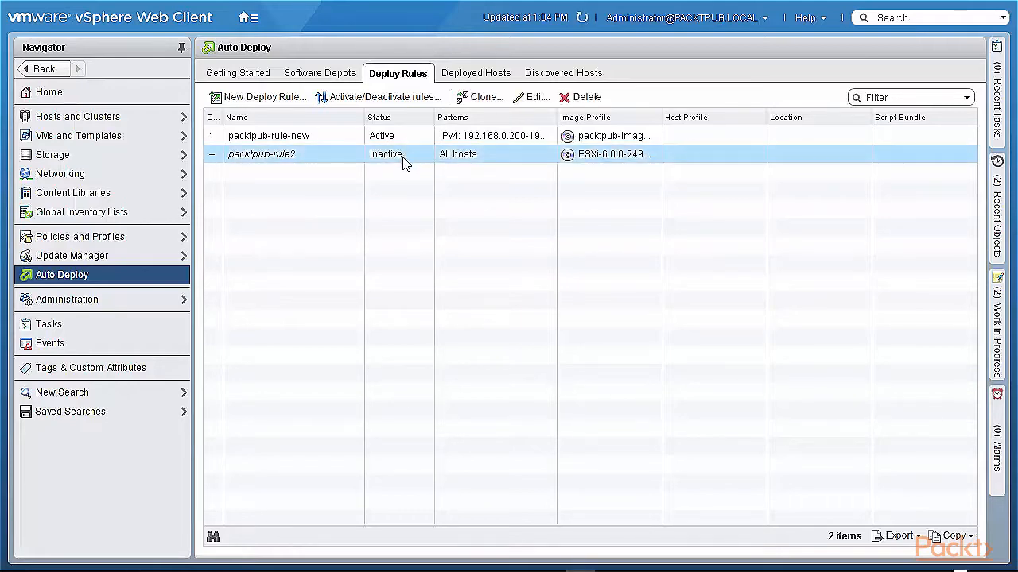
left_click(386, 97)
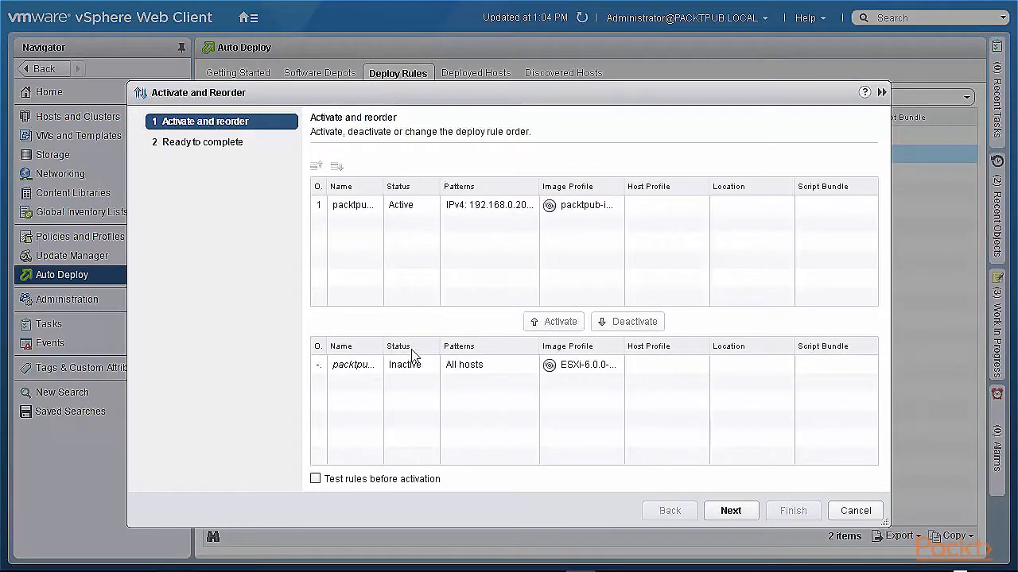
left_click(413, 367)
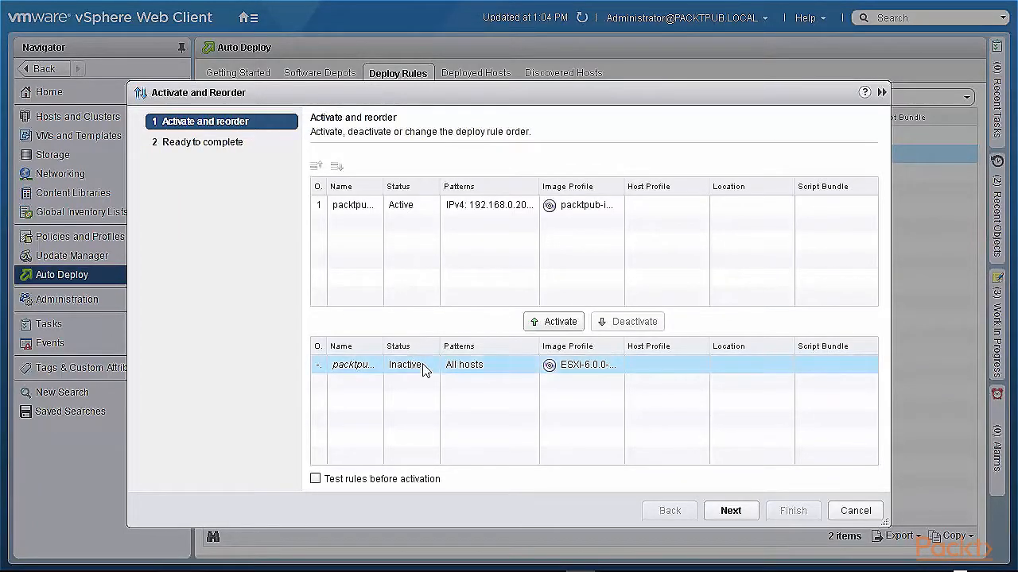
left_click(565, 322)
left_click(729, 512)
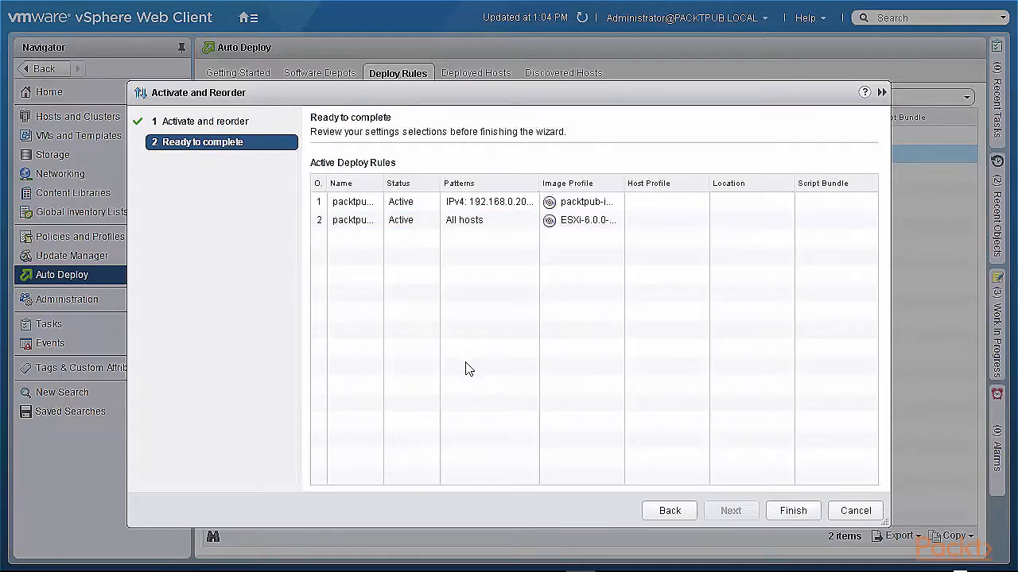
left_click(792, 514)
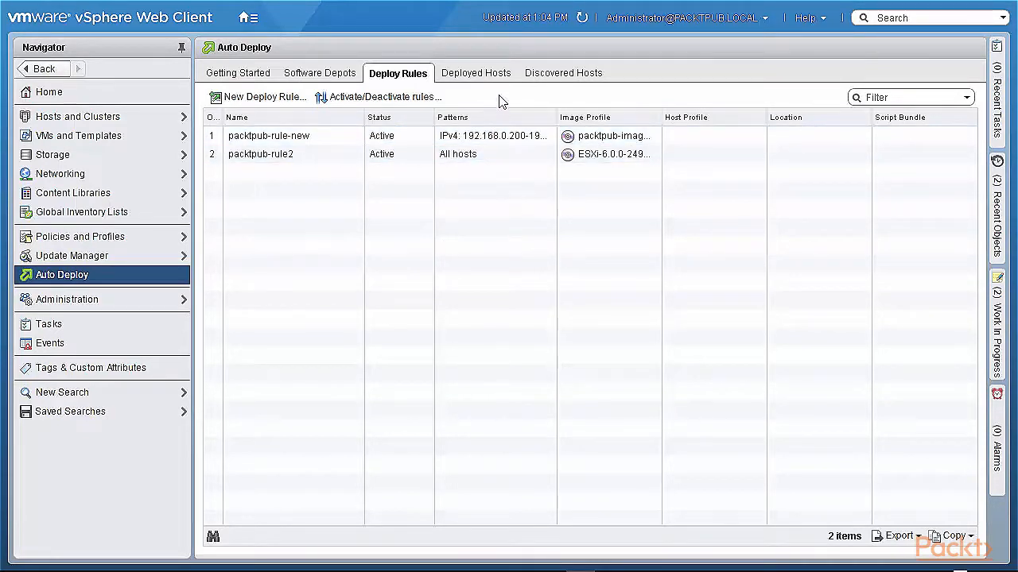
Review the deployed hosts, the discovered hosts and the software depots in Auto Deploy
left_click(479, 80)
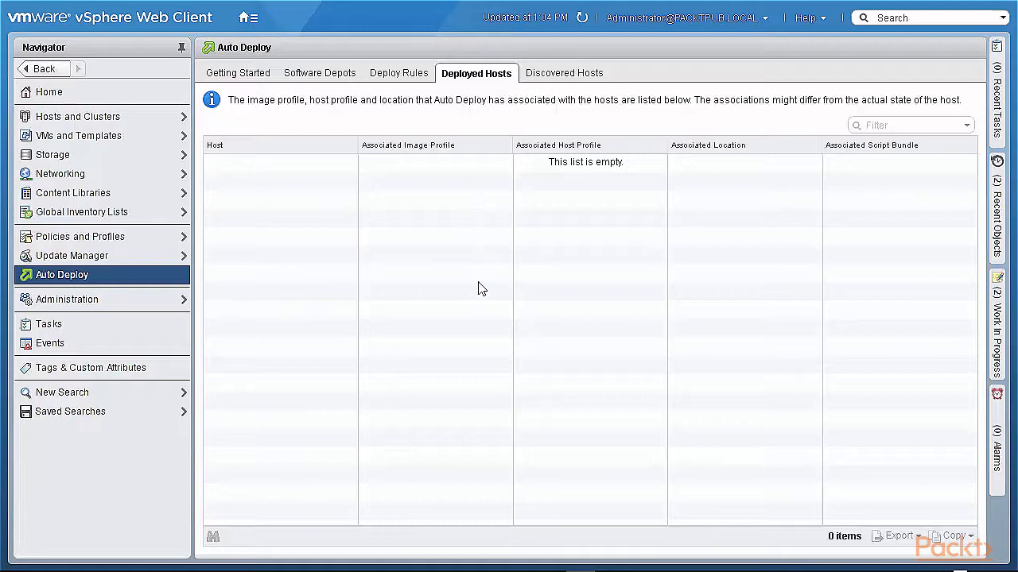
left_click(557, 77)
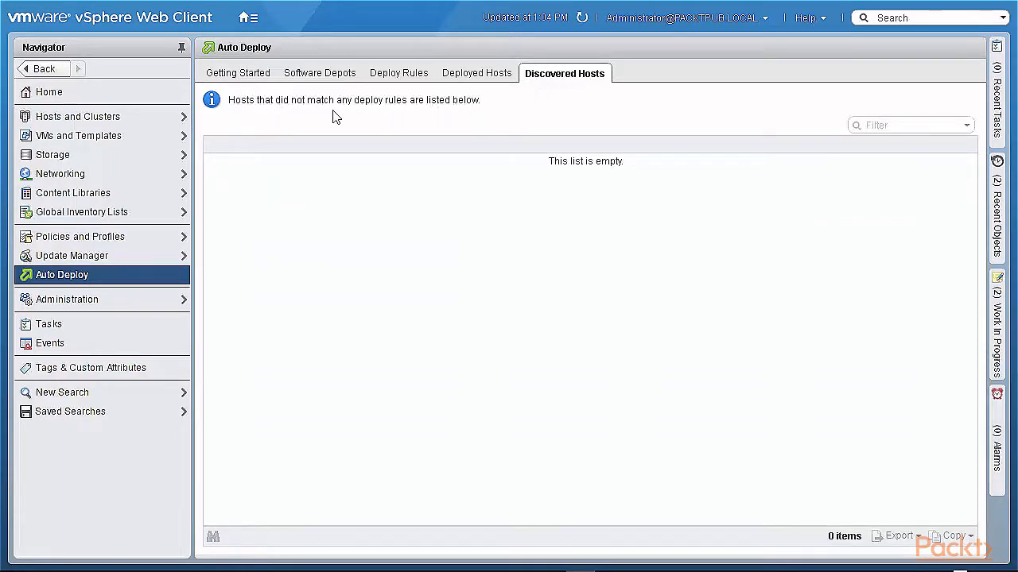
left_click(317, 78)
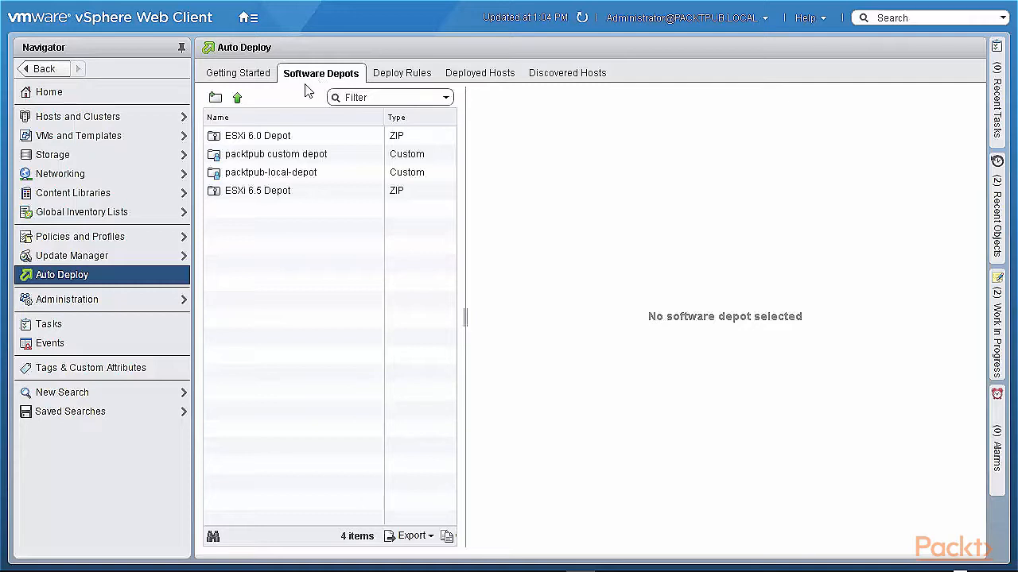
Open the services list in the system configuration under Administration and find the Auto Deploy service
left_click(251, 22)
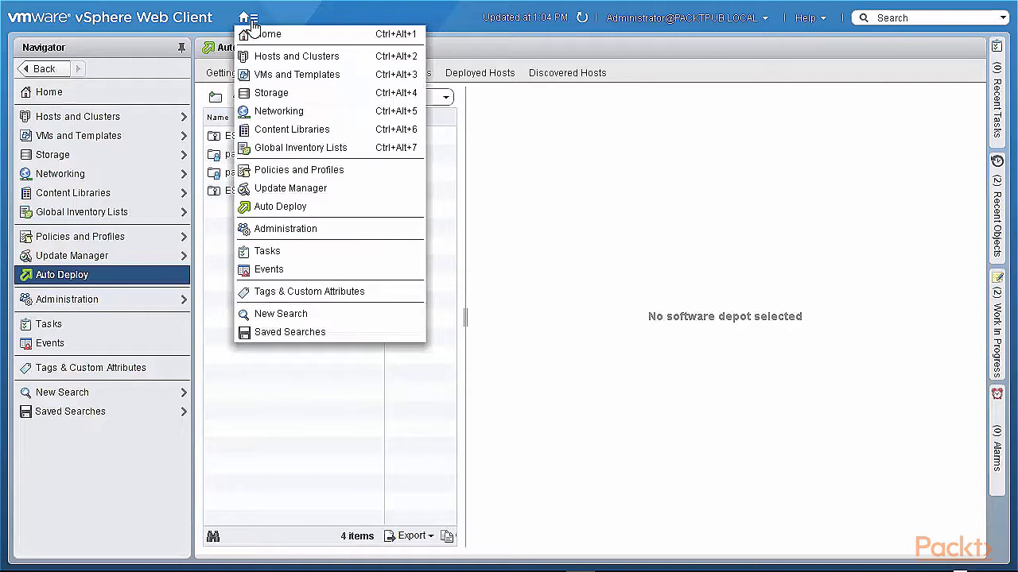
left_click(278, 229)
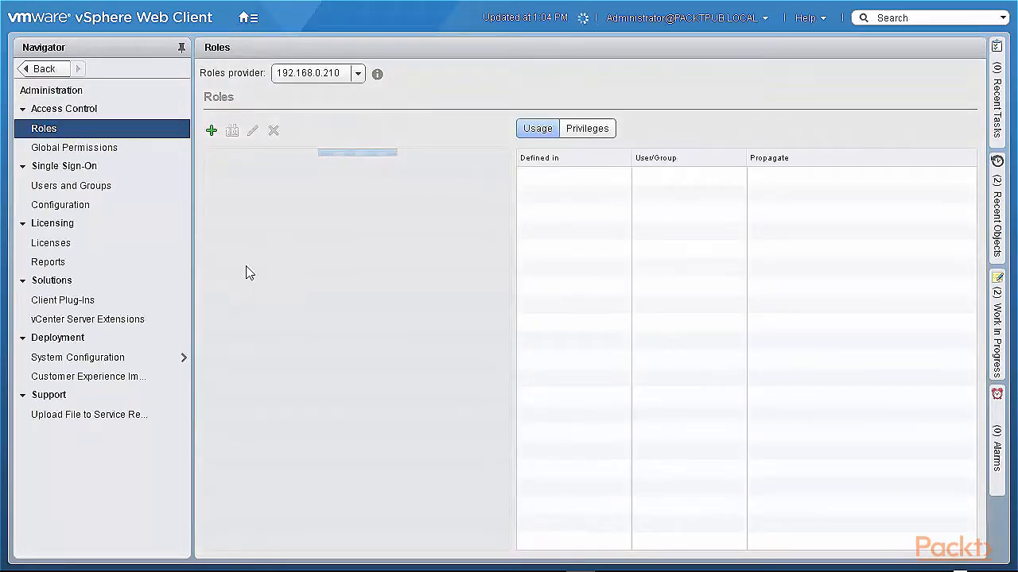
left_click(127, 371)
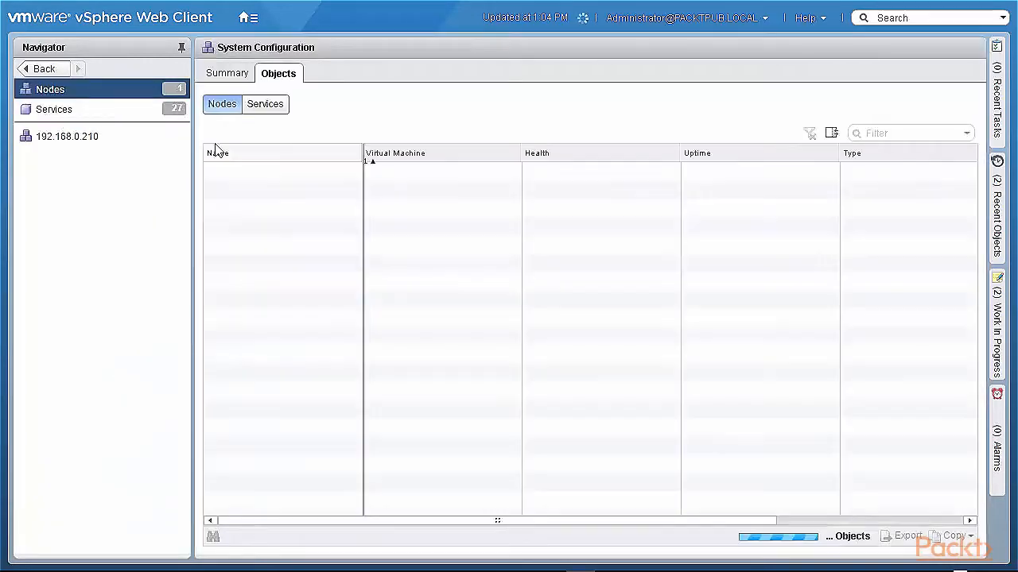
left_click(267, 112)
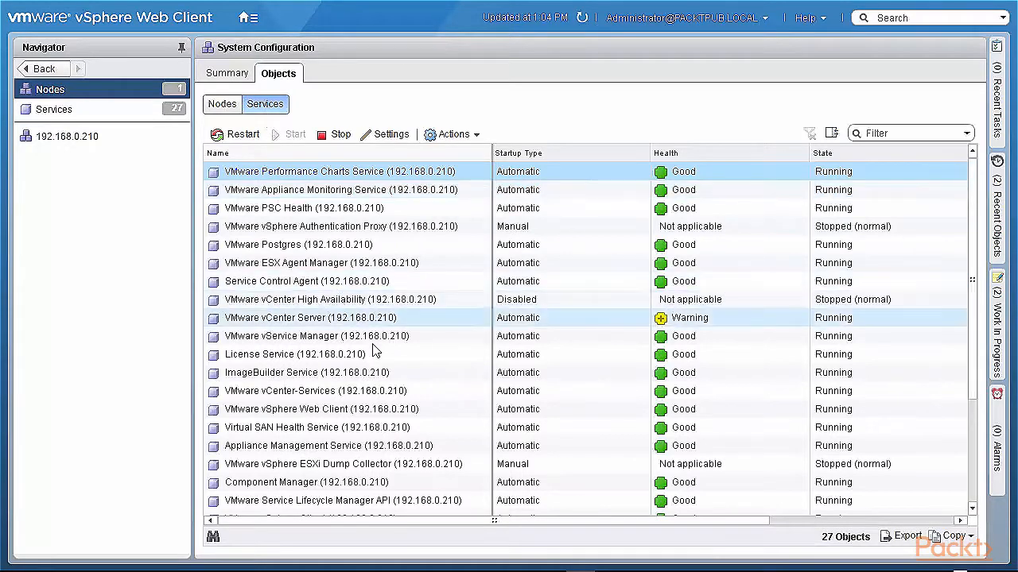
scroll(362, 373, "down", 3)
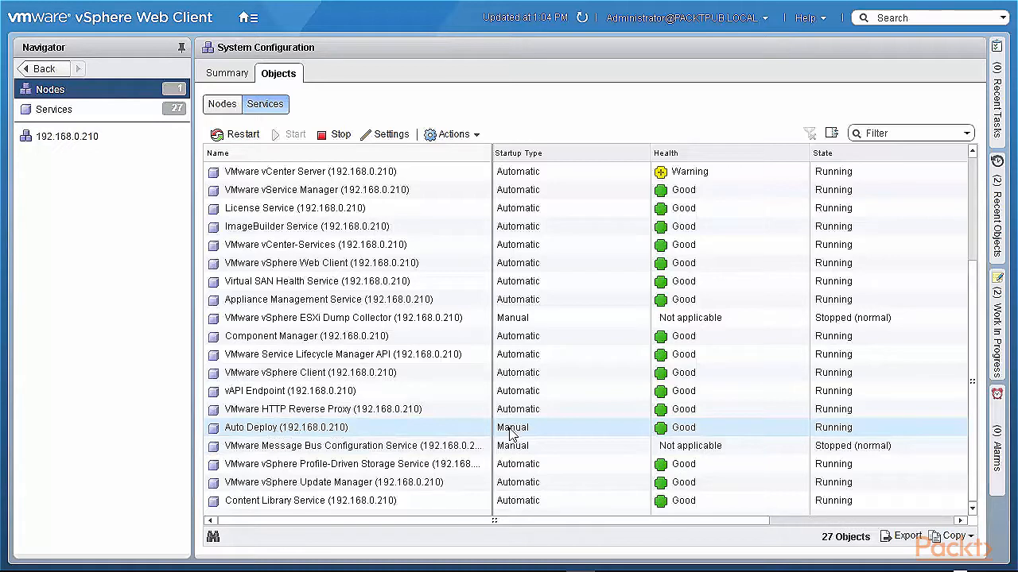
Try the Automatic startup type for the Auto Deploy service and cancel the edit
left_click(371, 430)
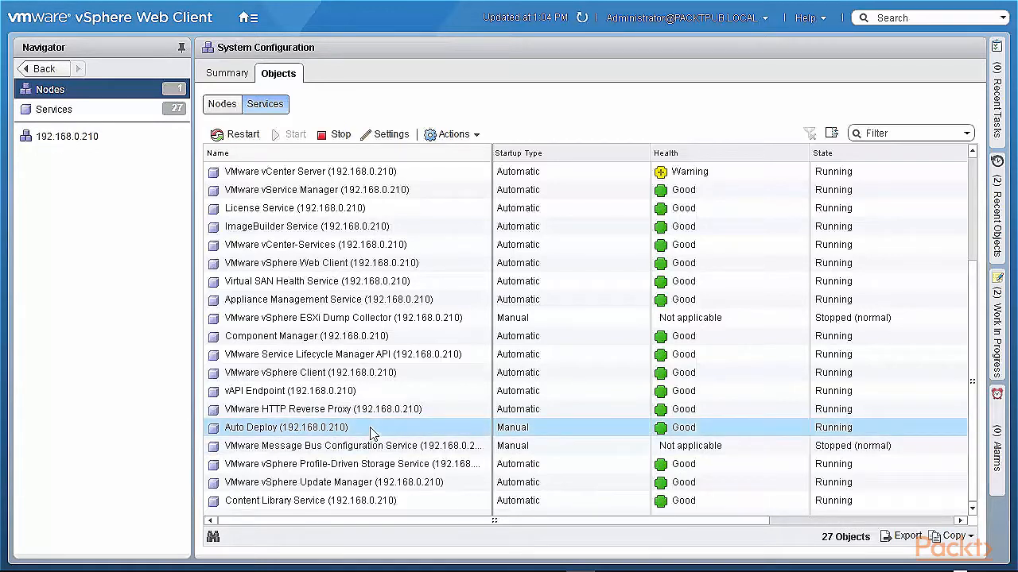
left_click(467, 137)
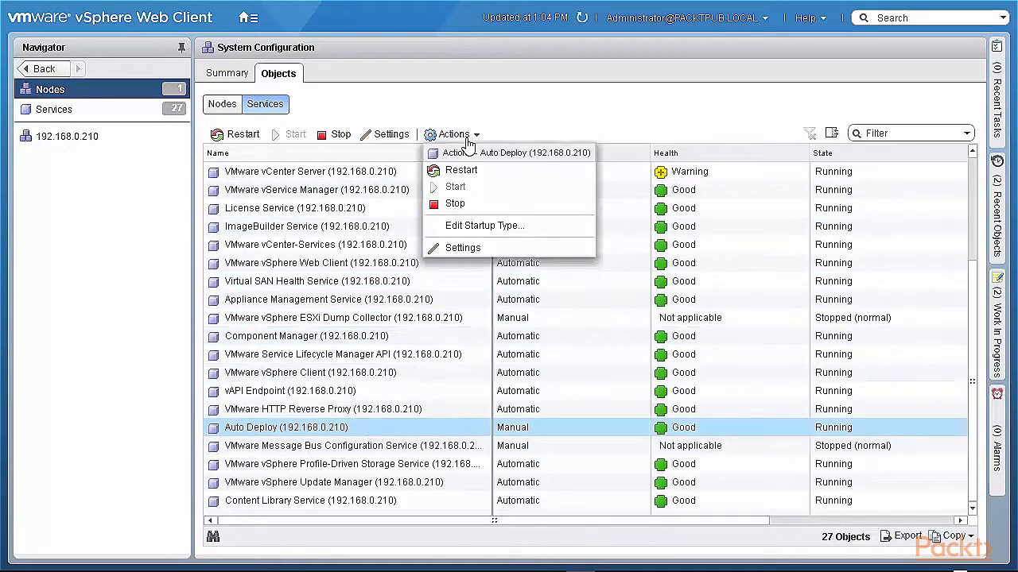
left_click(486, 226)
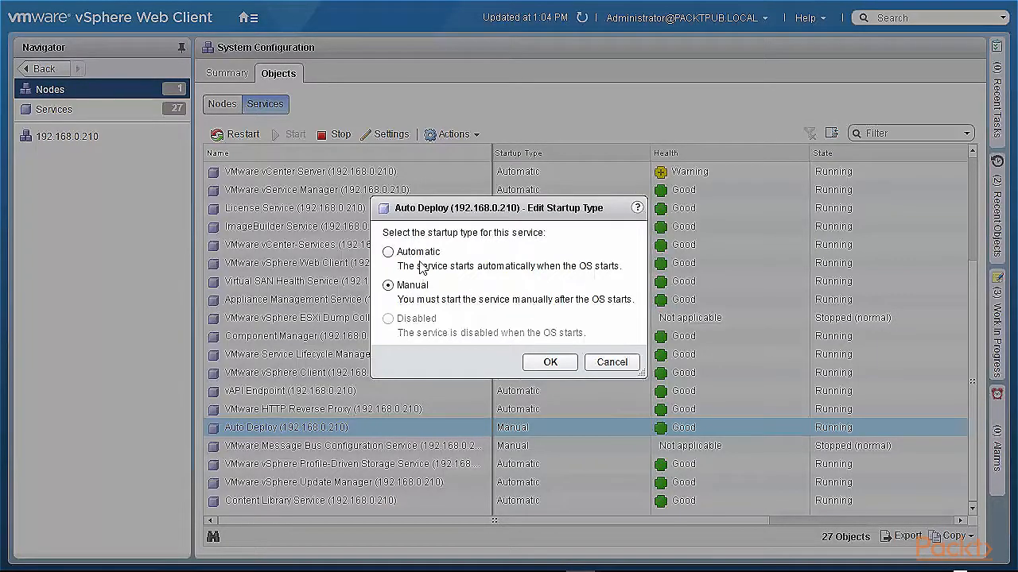
left_click(387, 252)
left_click(612, 367)
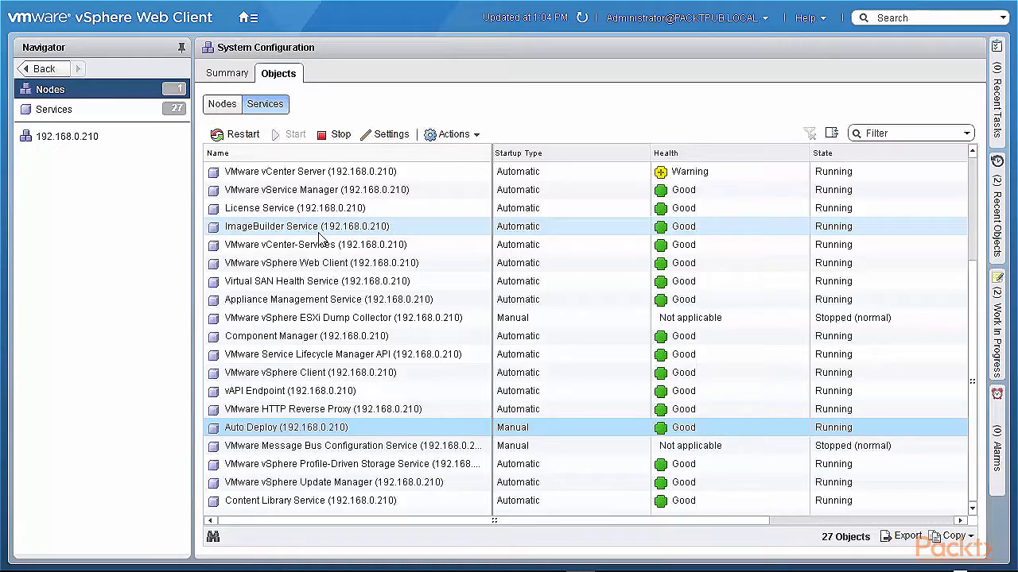
Return to the Auto Deploy page from the system configuration services
left_click(245, 17)
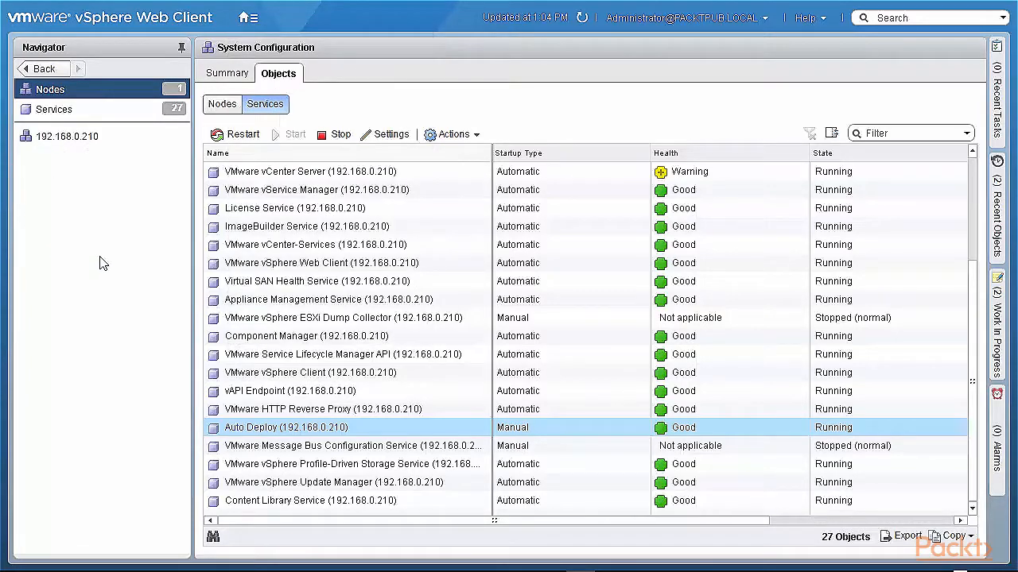
mouse_move(247, 17)
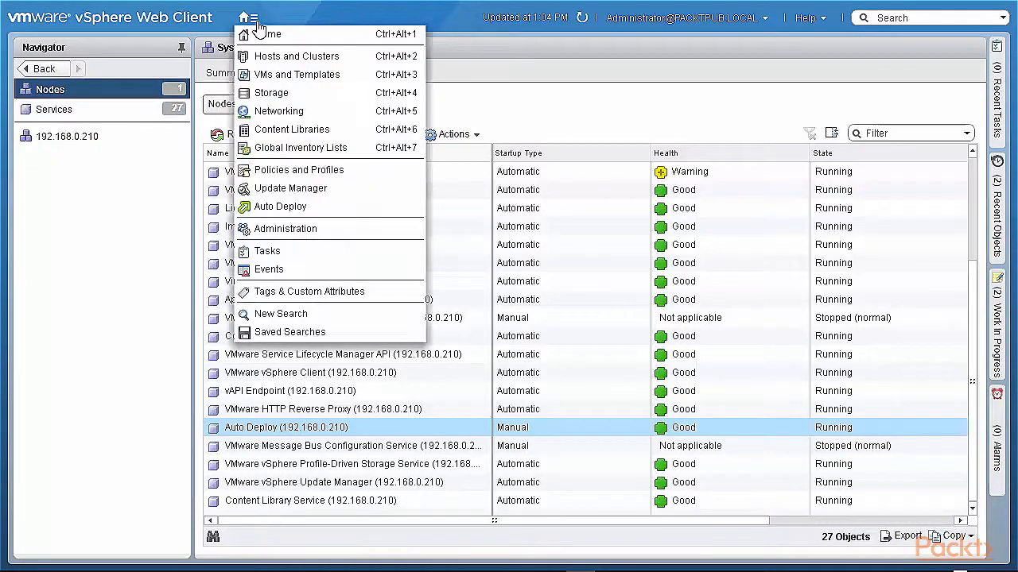
left_click(260, 207)
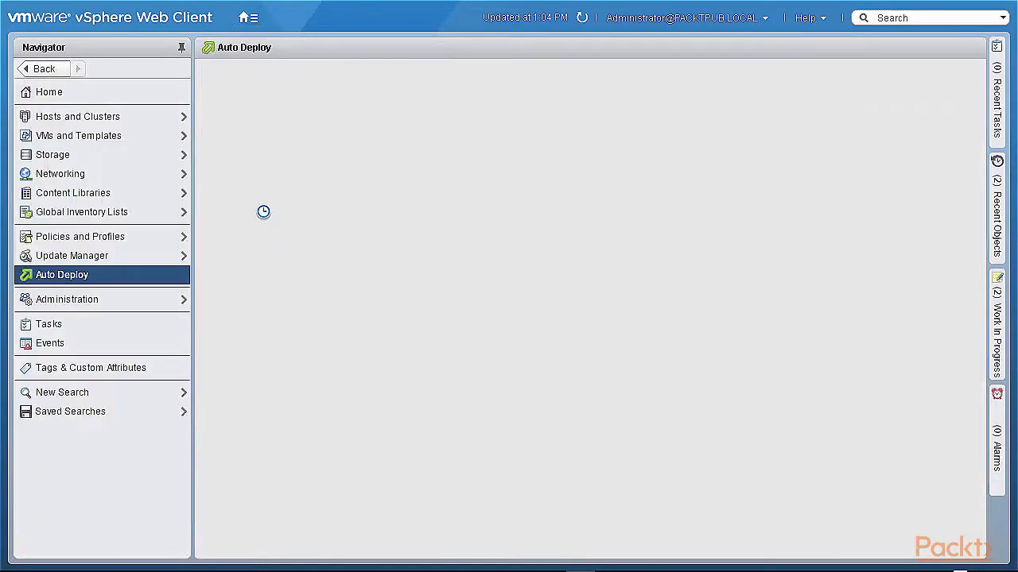